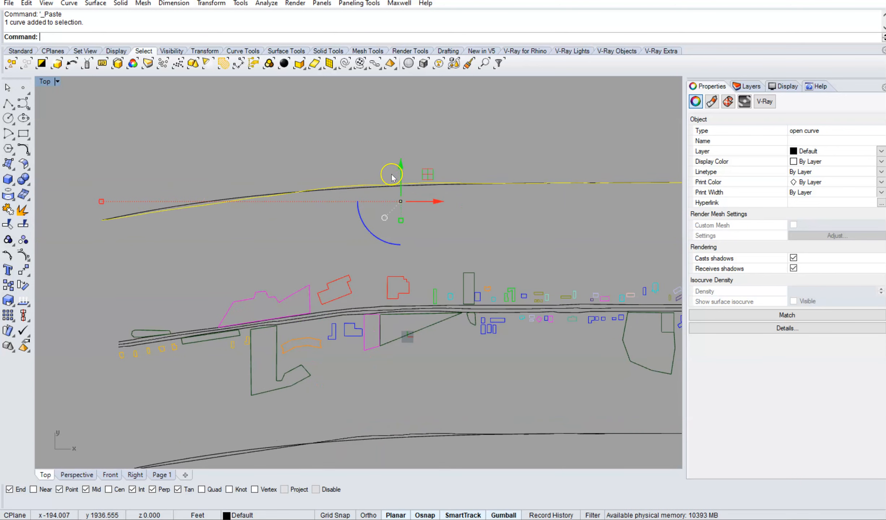
# Step: Delete the two redundant straight-segmented curves overlapping the smooth boundary curves above and below the road
pyautogui.scroll(-4, 368, 192)
pyautogui.scroll(4, 371, 343)
pyautogui.keyDown('shift'); pyautogui.click(372, 347); pyautogui.keyUp('shift')
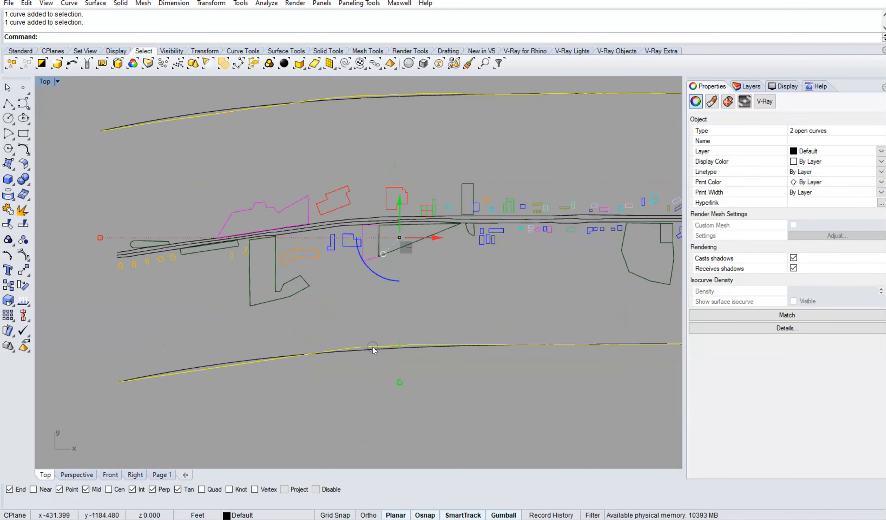
pyautogui.press('Delete')
pyautogui.scroll(-4, 449, 371)
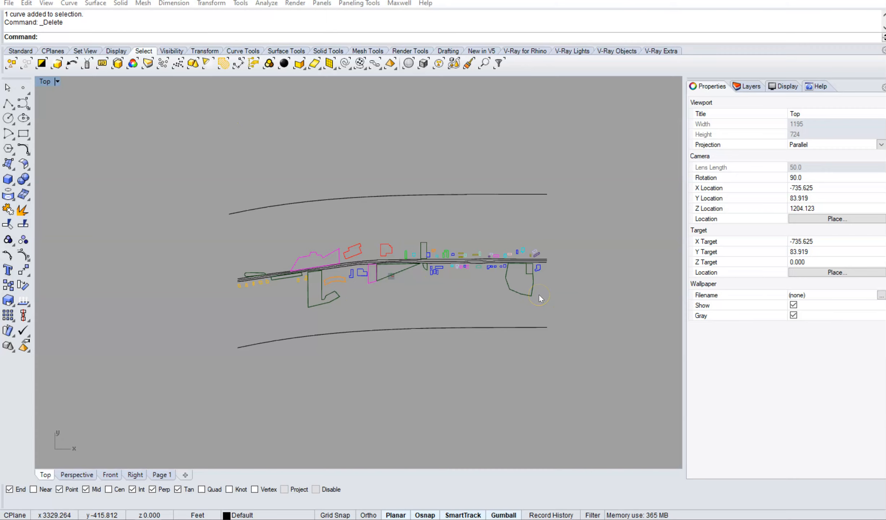
# Step: Delete the grid of colored squares beside the sheet in the Page 1 layout
pyautogui.click(163, 475)
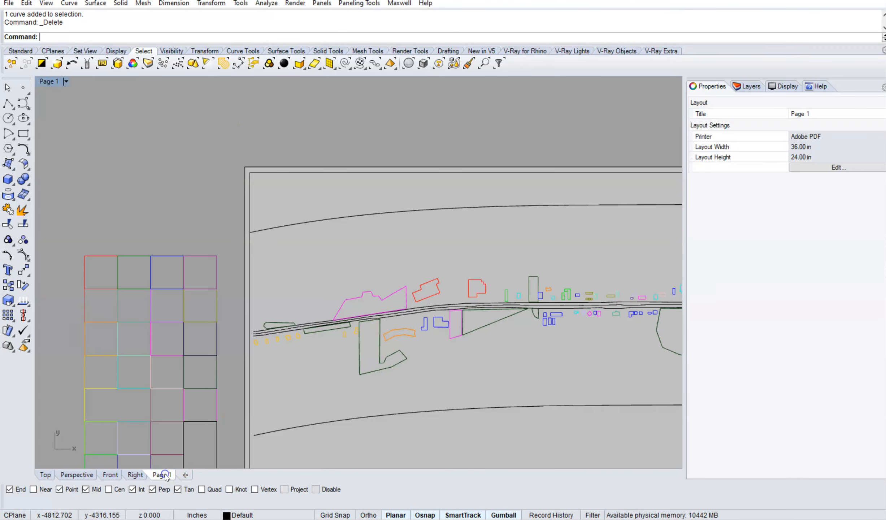
pyautogui.scroll(-5, 192, 180)
pyautogui.scroll(4, 340, 192)
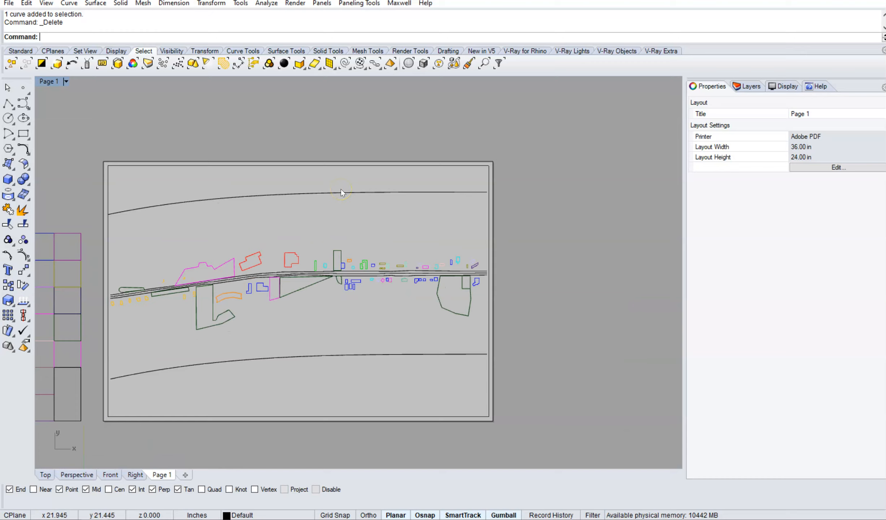
pyautogui.scroll(-4, 582, 246)
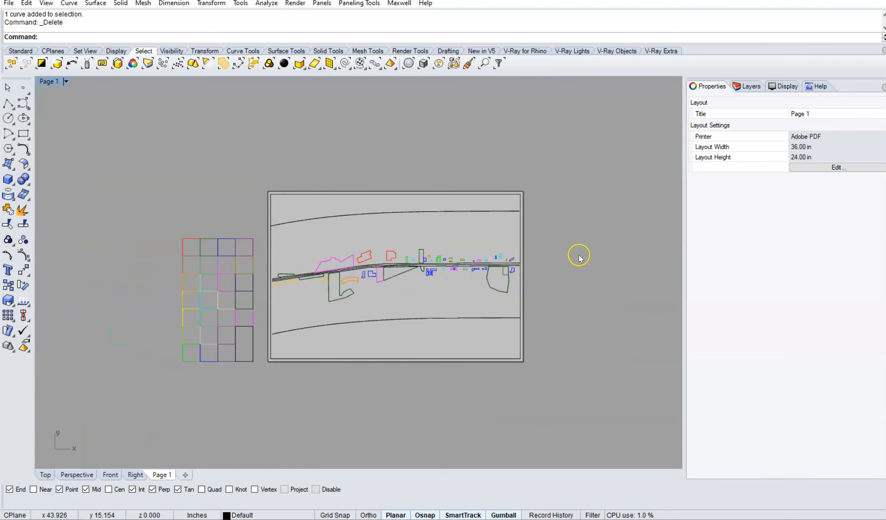
pyautogui.scroll(2, 578, 257)
pyautogui.click(112, 330)
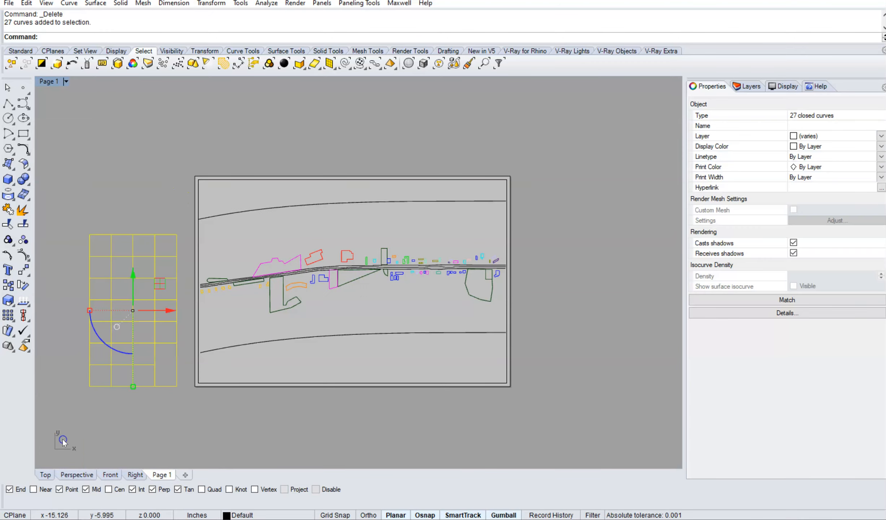
pyautogui.press('Delete')
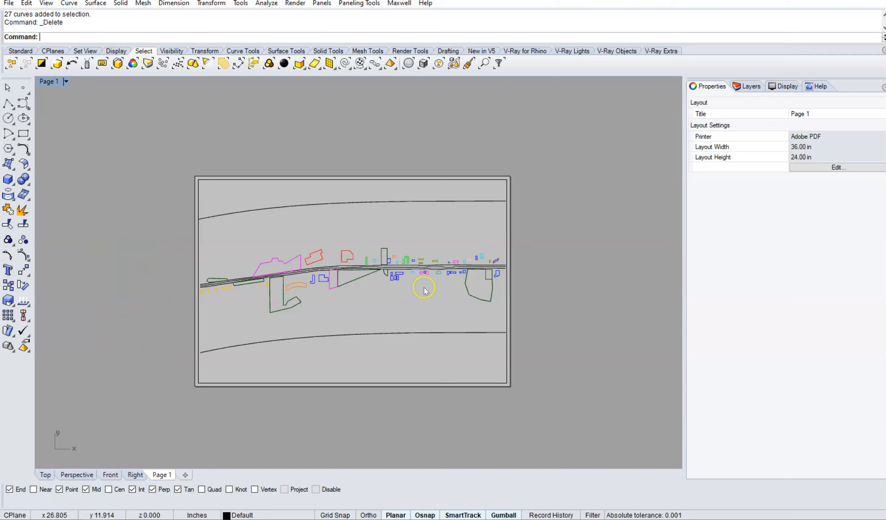
pyautogui.scroll(2, 466, 231)
pyautogui.scroll(-2, 572, 285)
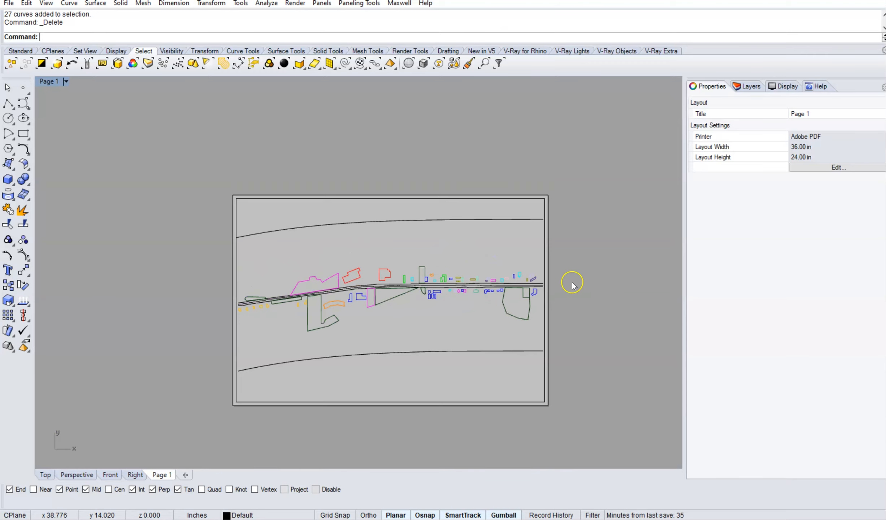
# Step: Show the hidden aerial image in the Top view and hide it again
pyautogui.click(46, 475)
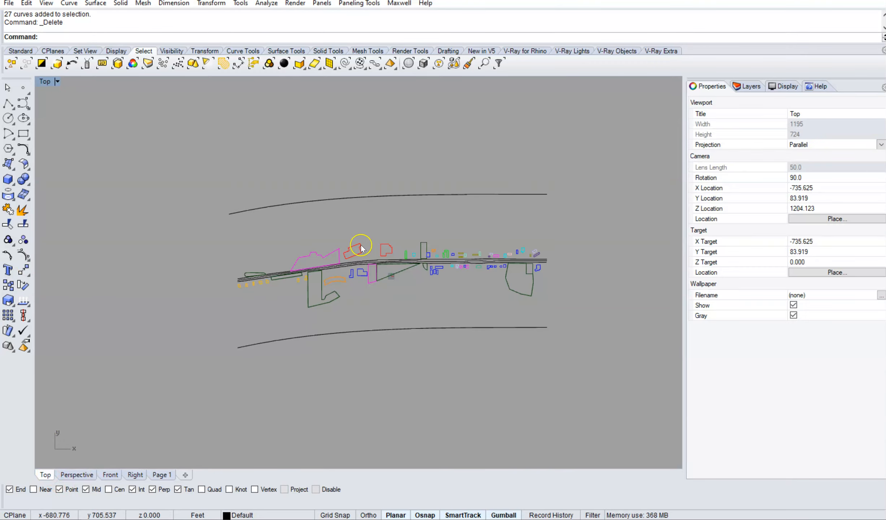
pyautogui.press('Return')
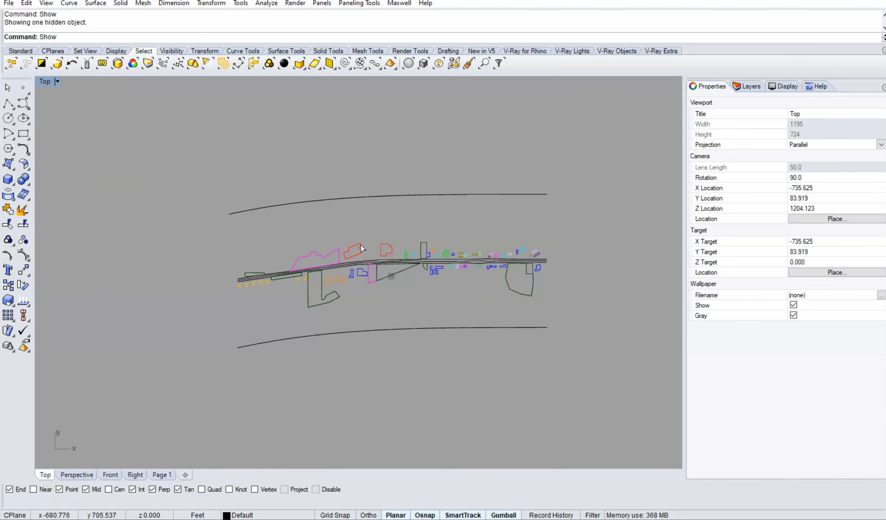
pyautogui.click(404, 175)
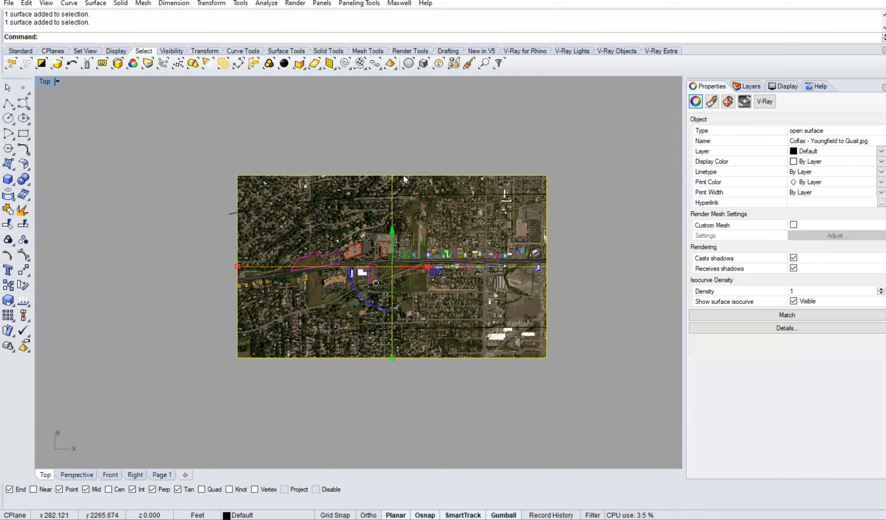
pyautogui.hotkey('ctrl', 'h')
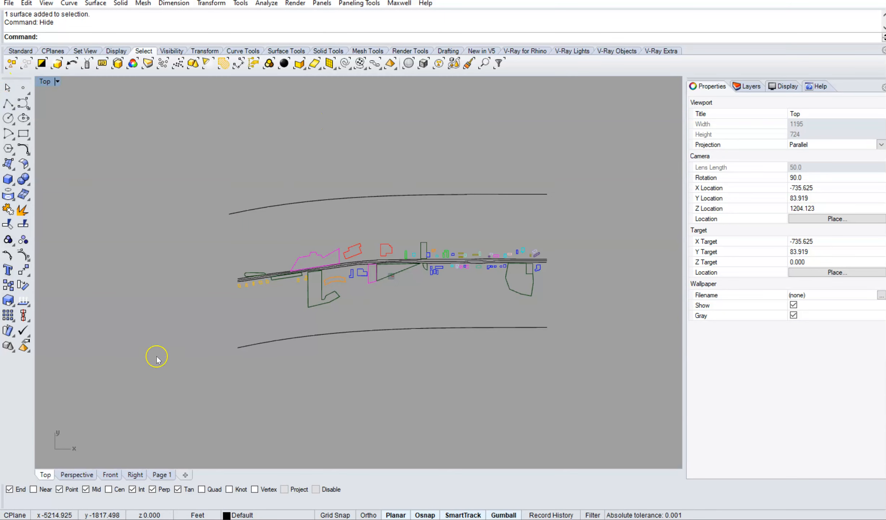
# Step: Print the Page 1 layout to Adobe PDF at ARCH D landscape size with vector output and display color
pyautogui.click(162, 474)
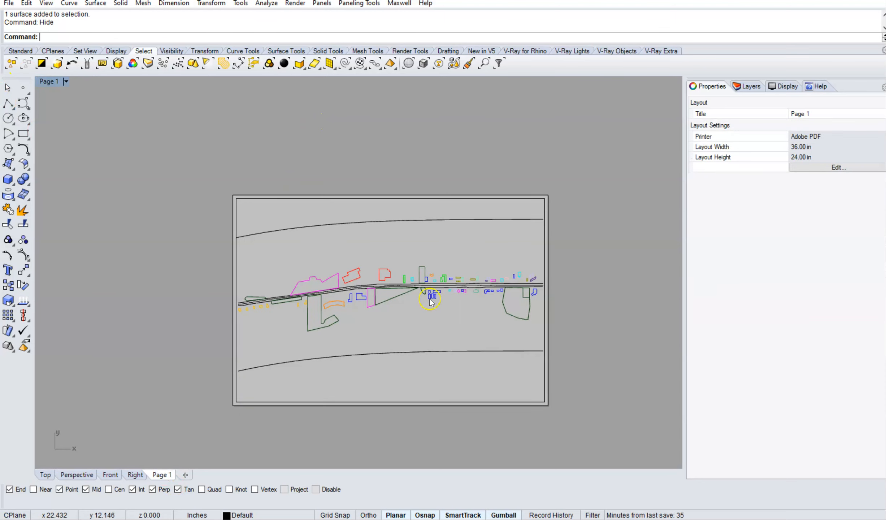
pyautogui.scroll(5, 429, 299)
pyautogui.scroll(-3, 460, 223)
pyautogui.scroll(1, 457, 221)
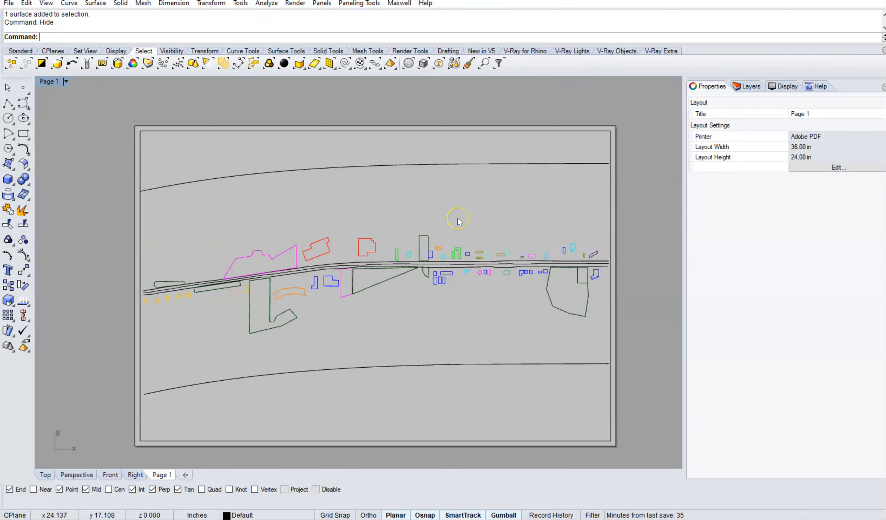
pyautogui.write('Print')
pyautogui.press('Return')
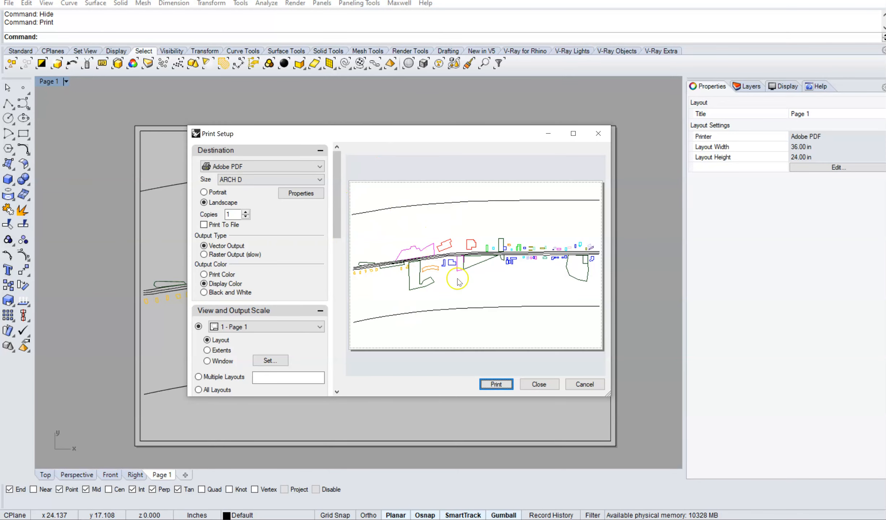
pyautogui.click(500, 385)
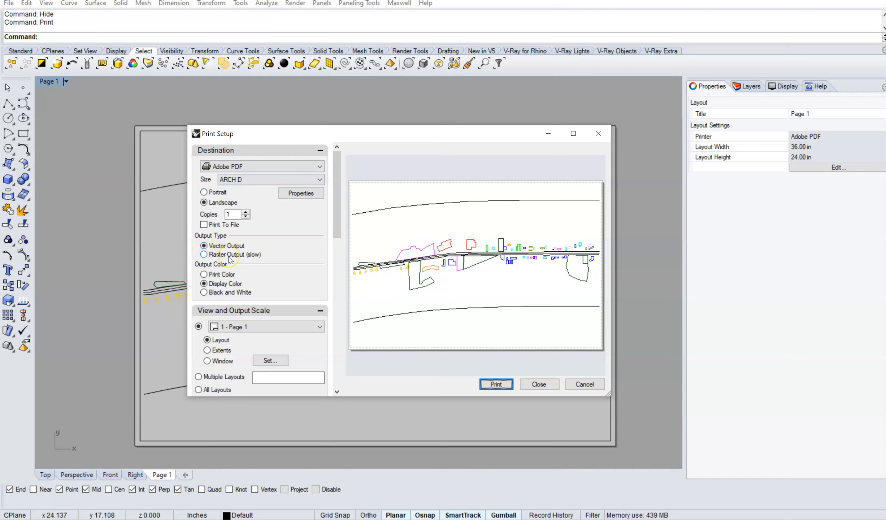
pyautogui.click(230, 293)
pyautogui.click(502, 386)
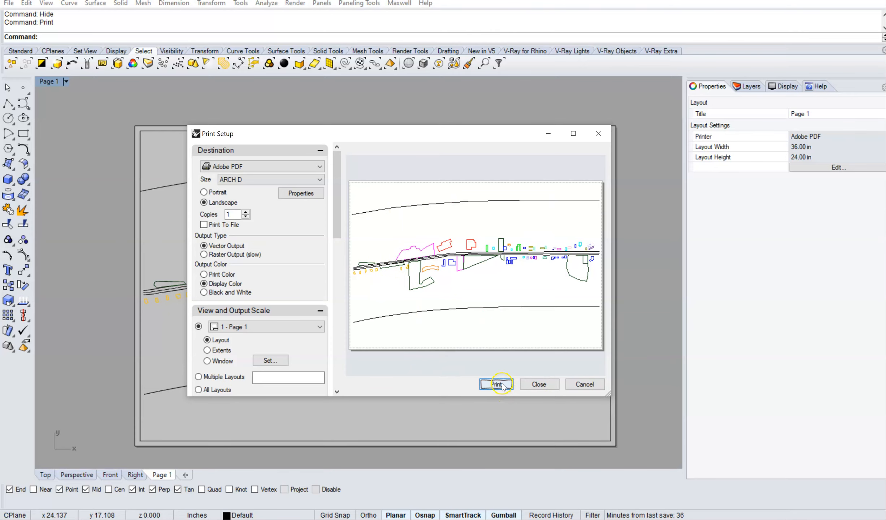
pyautogui.click(501, 384)
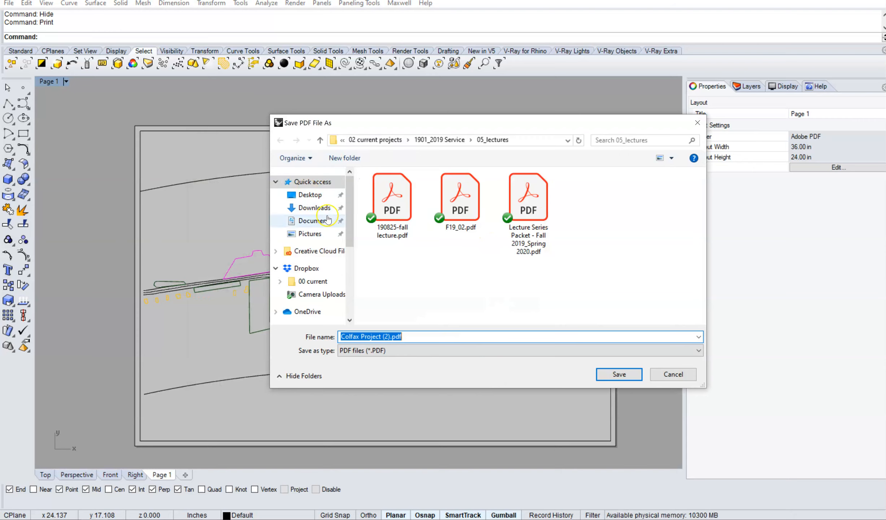
# Step: Save the PDF as Colfax Project (2).pdf in Dropbox's 00 current > 04 current teaching > 1911_Colfax folder
pyautogui.click(313, 284)
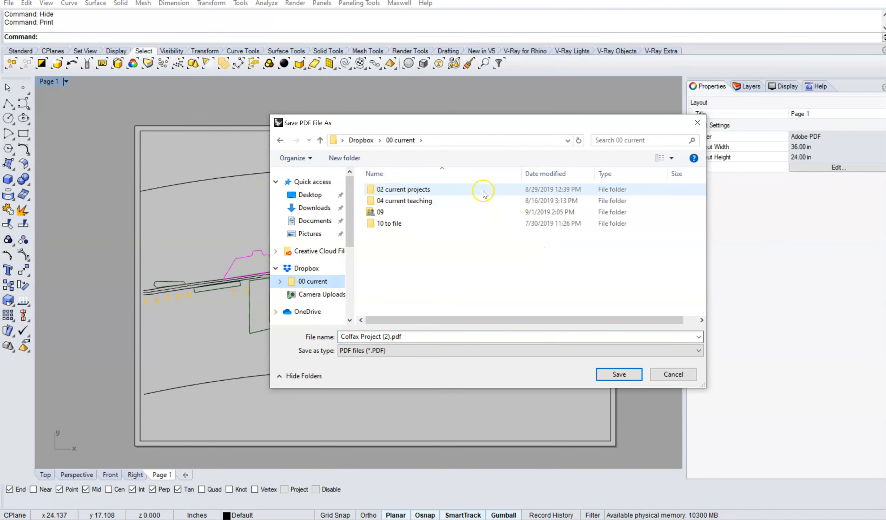
pyautogui.doubleClick(484, 190)
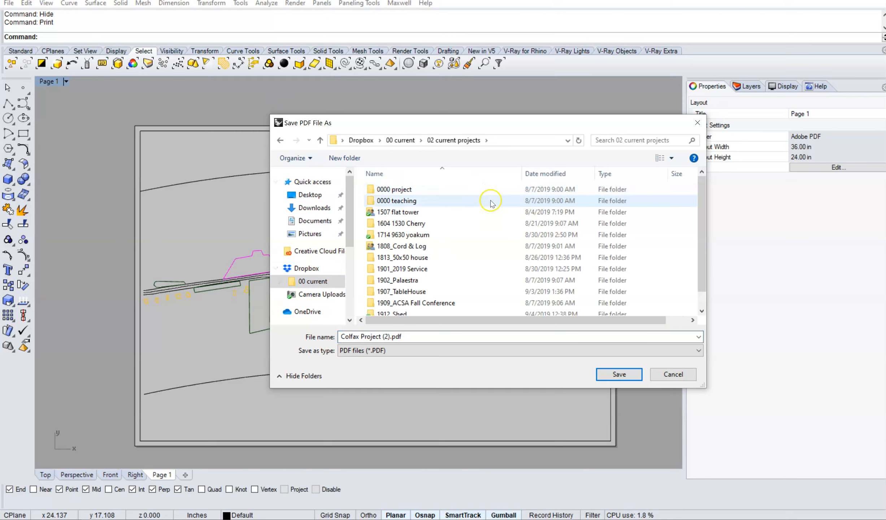
pyautogui.click(391, 137)
pyautogui.doubleClick(421, 201)
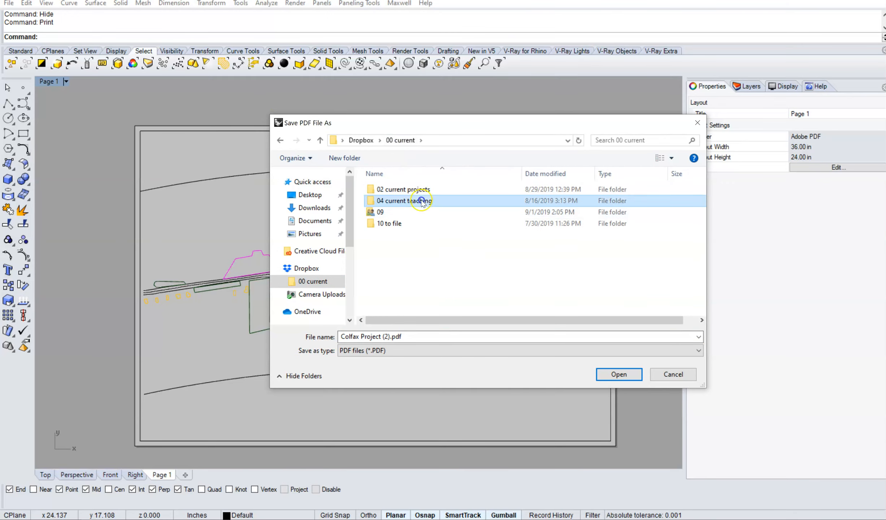
pyautogui.doubleClick(422, 201)
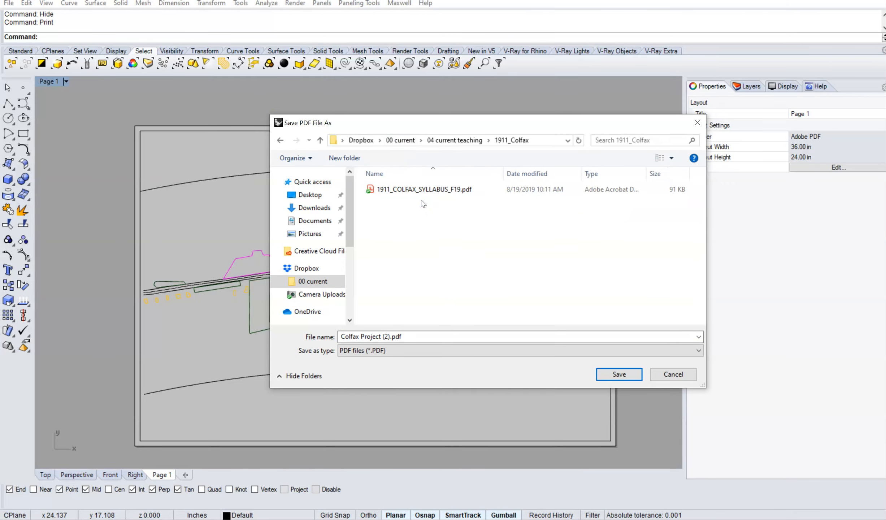
pyautogui.click(624, 376)
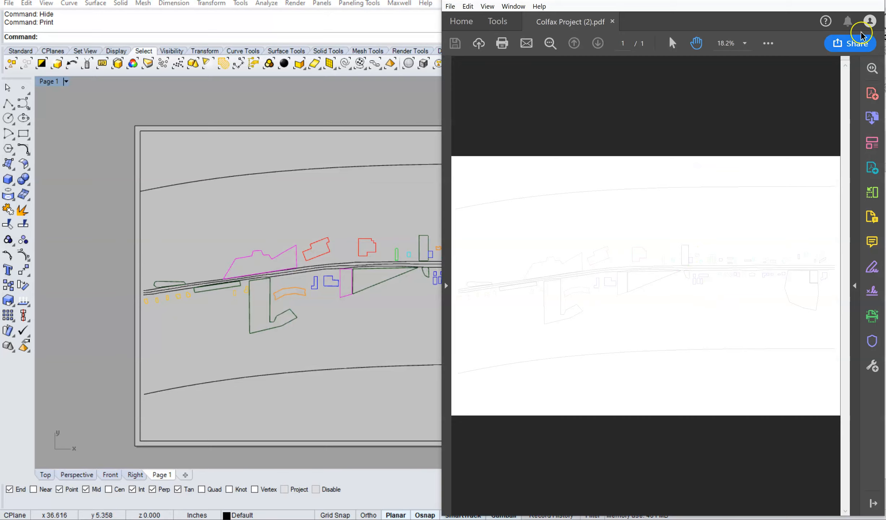
# Step: Inspect the linework of the exported PDF in Acrobat and check the layout detail's scale in Rhino
pyautogui.click(846, 0)
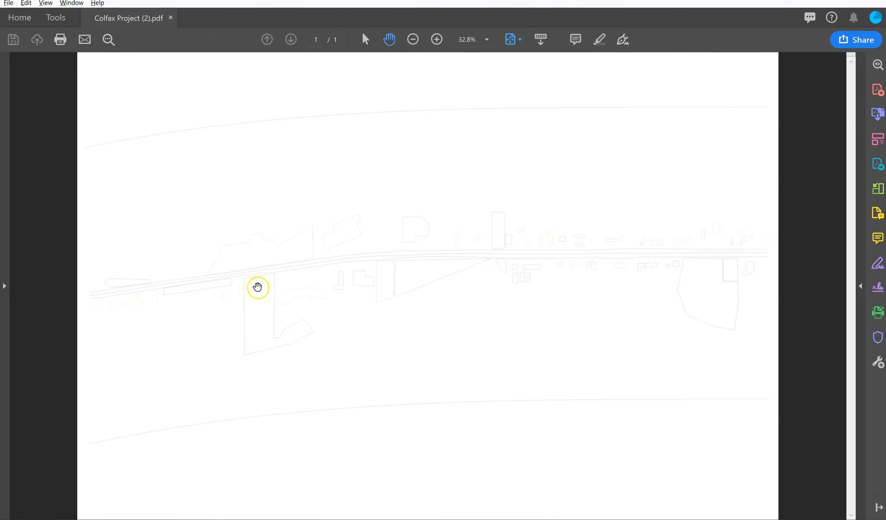
pyautogui.scroll(6, 292, 277)
pyautogui.scroll(3, 294, 271)
pyautogui.scroll(-6, 307, 260)
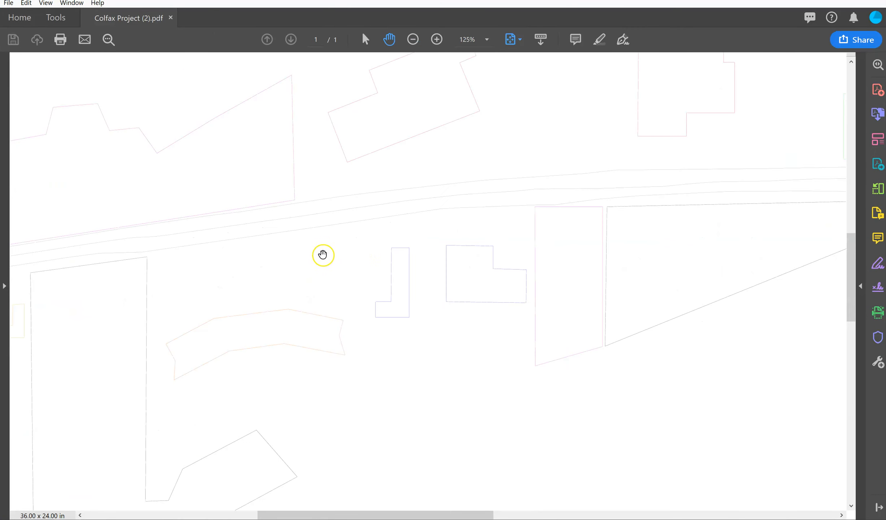
pyautogui.scroll(-3, 361, 277)
pyautogui.scroll(2, 419, 283)
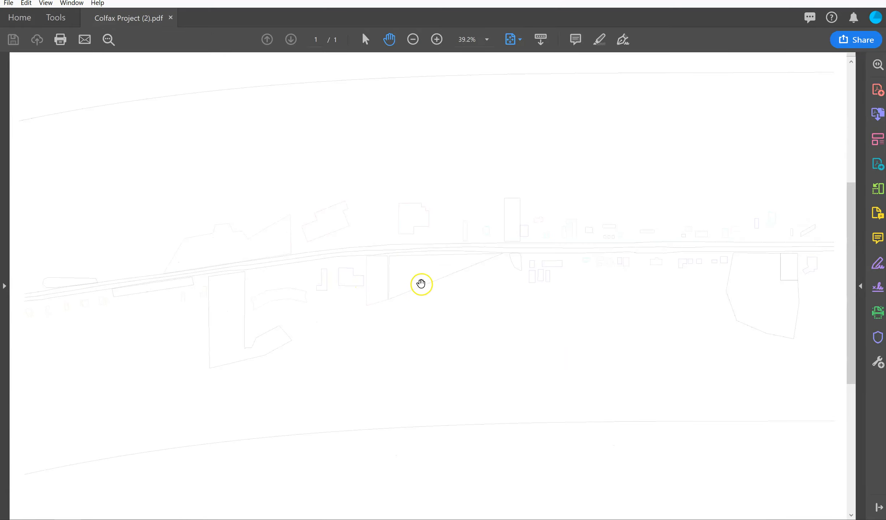
pyautogui.scroll(-1, 423, 248)
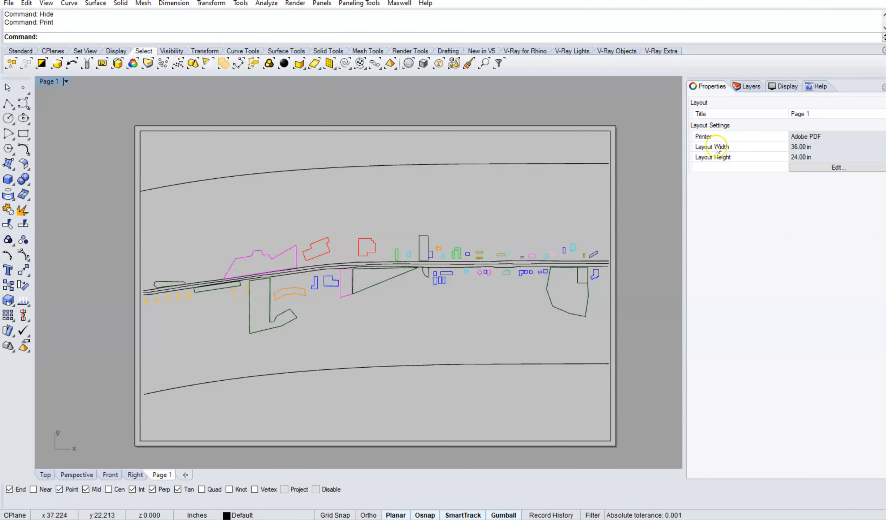
pyautogui.click(599, 130)
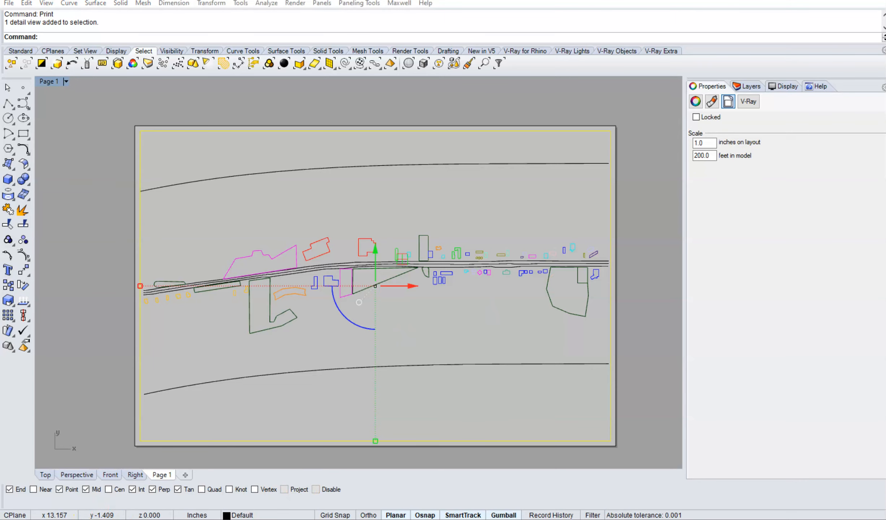
# Step: Switch to Adobe Illustrator 2019 and open Colfax Project (2).pdf
pyautogui.press('super')
pyautogui.scroll(-1, 78, 376)
pyautogui.scroll(-1, 77, 374)
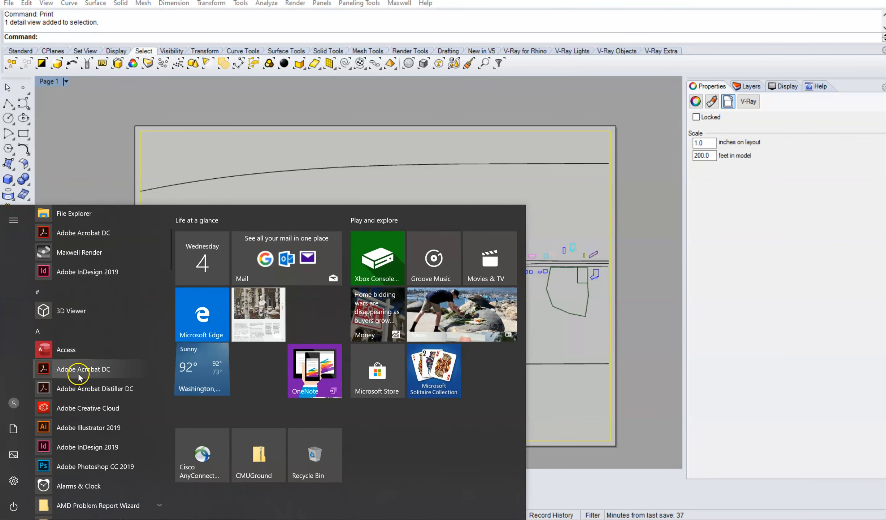
pyautogui.click(93, 426)
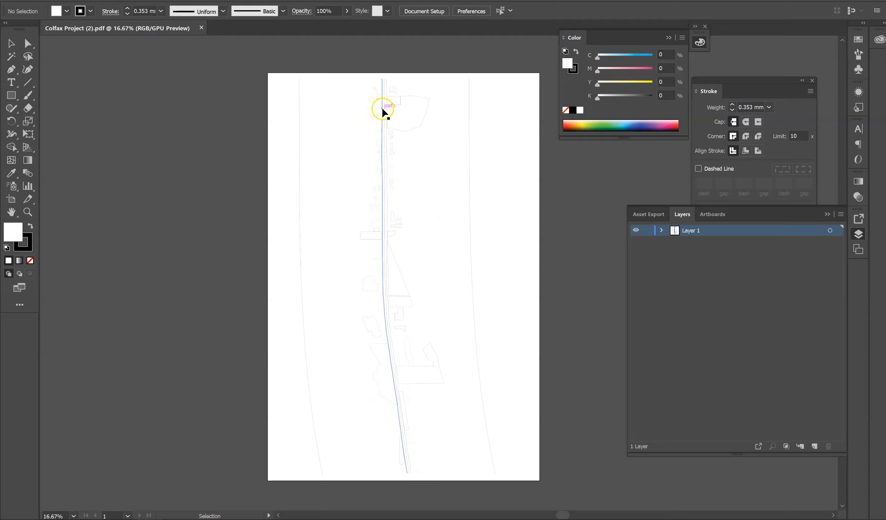
# Step: Examine the imported linework up close and check the stroke weight of a small blue building outline
pyautogui.scroll(5, 419, 99)
pyautogui.scroll(-4, 388, 122)
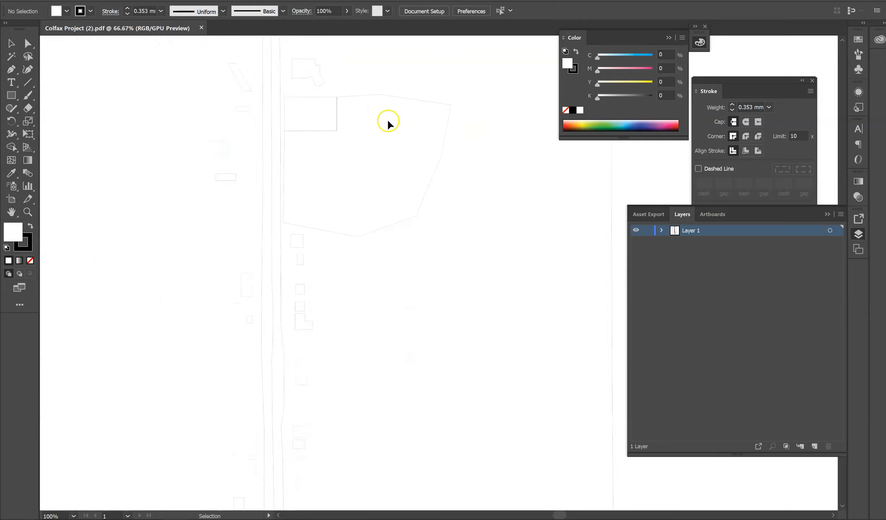
pyautogui.scroll(7, 322, 204)
pyautogui.scroll(-4, 350, 285)
pyautogui.scroll(6, 425, 213)
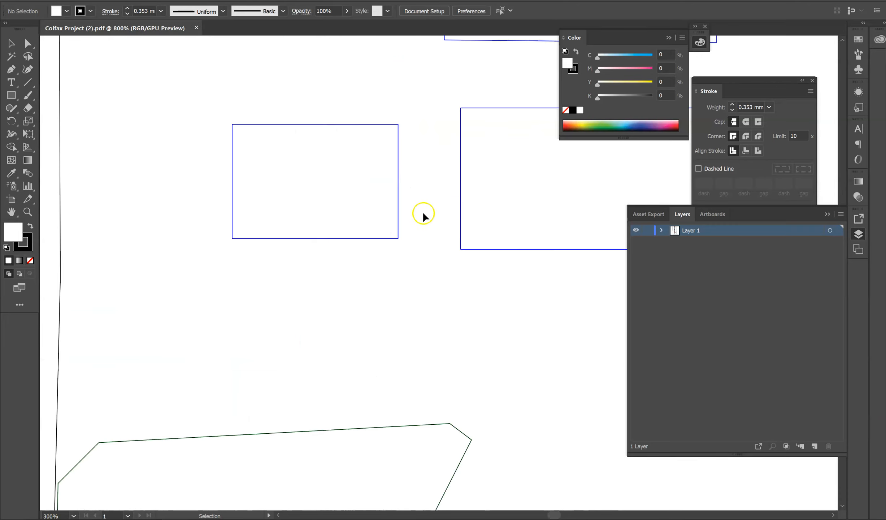
pyautogui.click(400, 166)
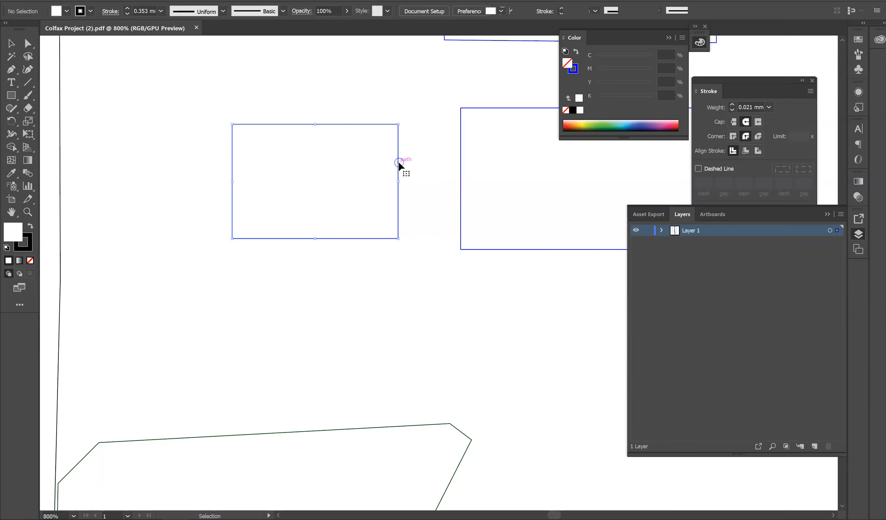
pyautogui.scroll(-9, 427, 170)
pyautogui.click(463, 217)
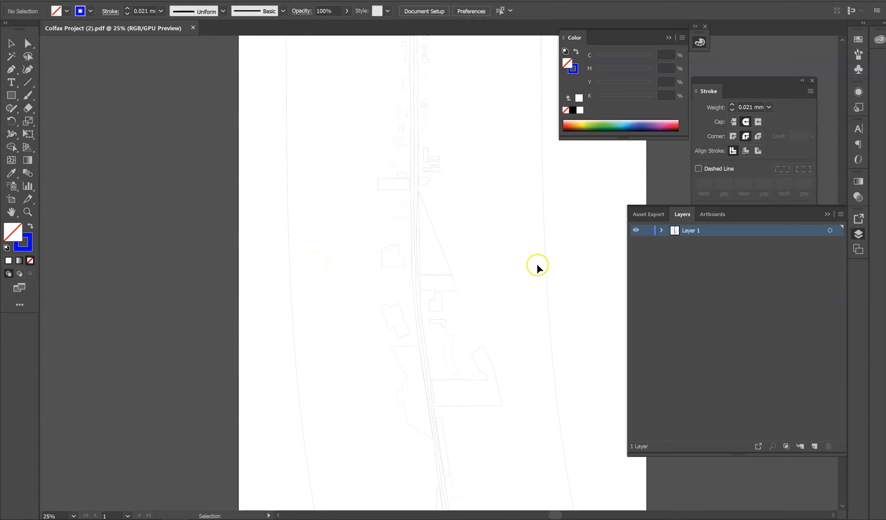
# Step: Place the aerial image Colfax - Youngfield to Quail.jpg from Dropbox's 00 current > 04 current teaching > 1911_Colfax folder
pyautogui.click(542, 238)
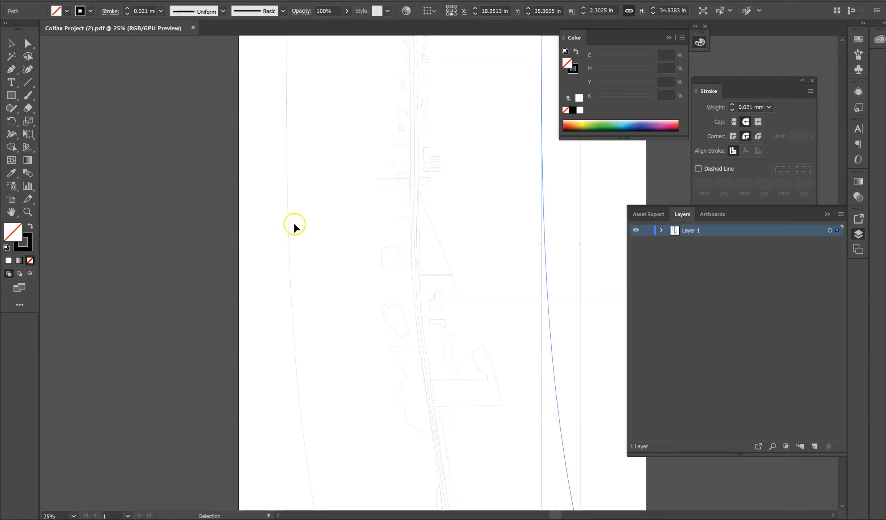
pyautogui.click(256, 224)
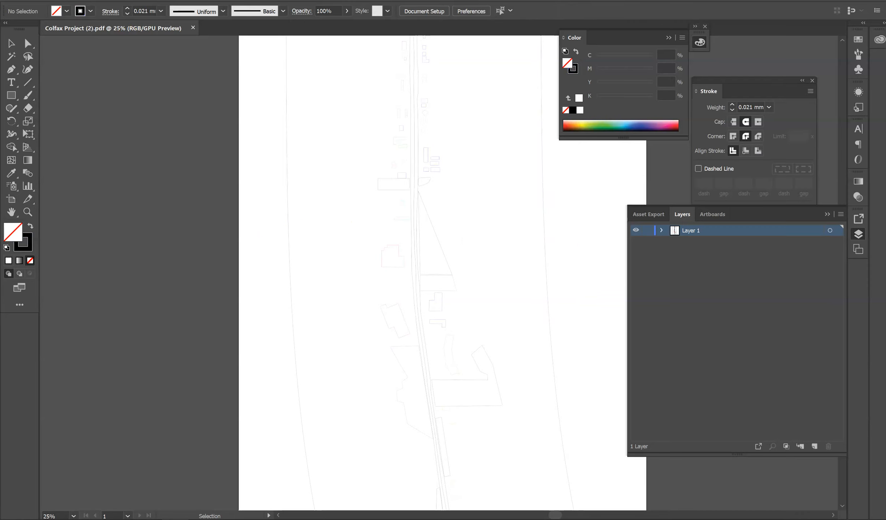
pyautogui.click(52, 0)
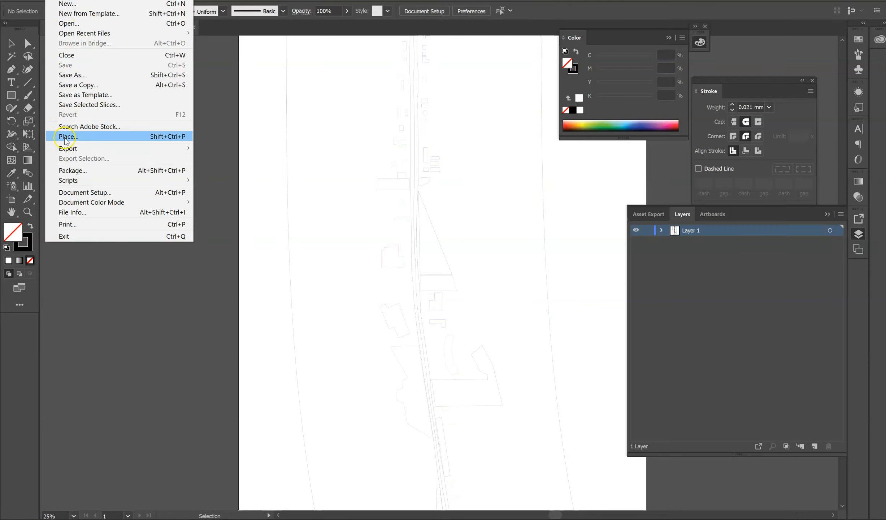
pyautogui.click(74, 141)
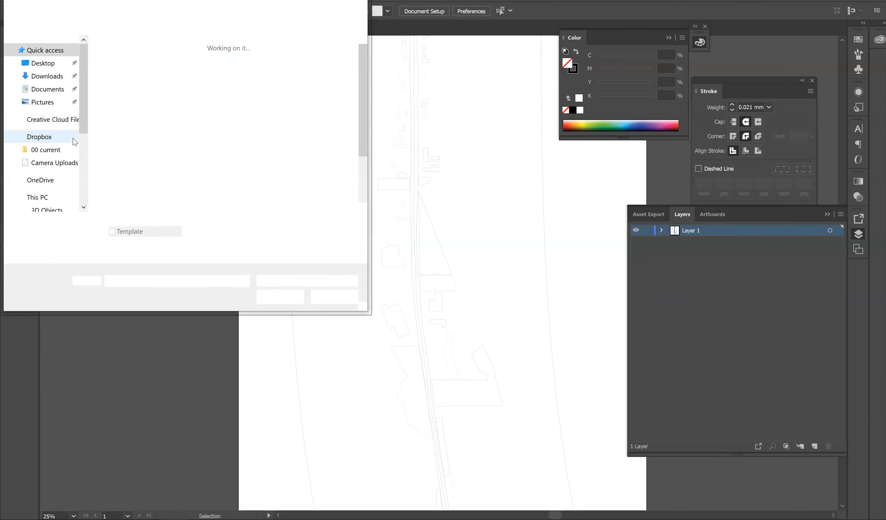
pyautogui.click(211, 96)
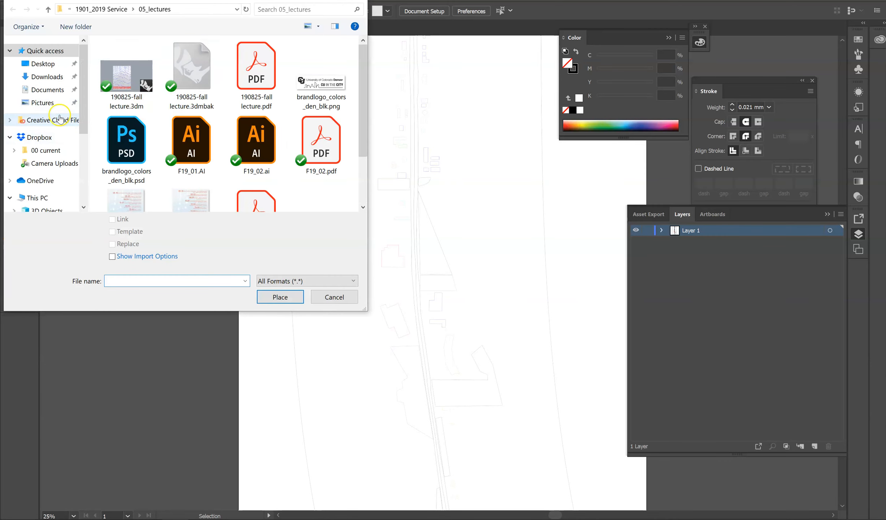
pyautogui.click(54, 163)
pyautogui.click(52, 150)
pyautogui.doubleClick(139, 71)
pyautogui.doubleClick(148, 72)
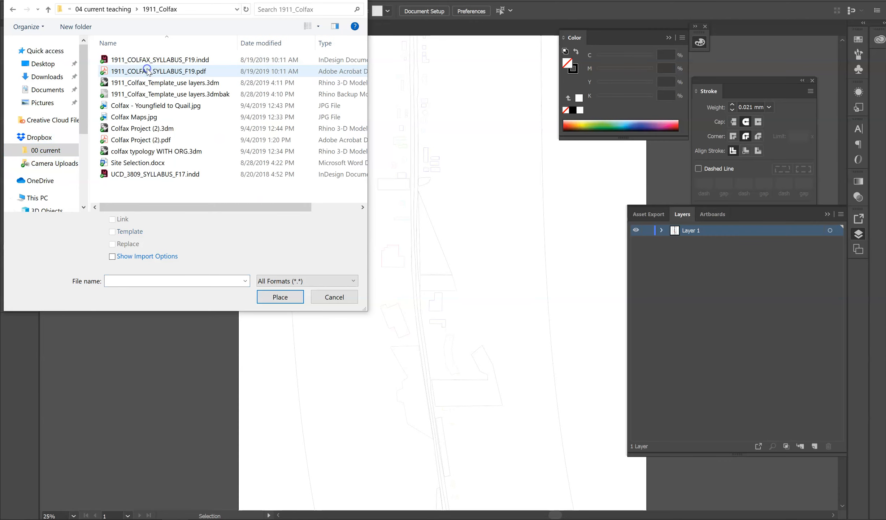
pyautogui.click(196, 123)
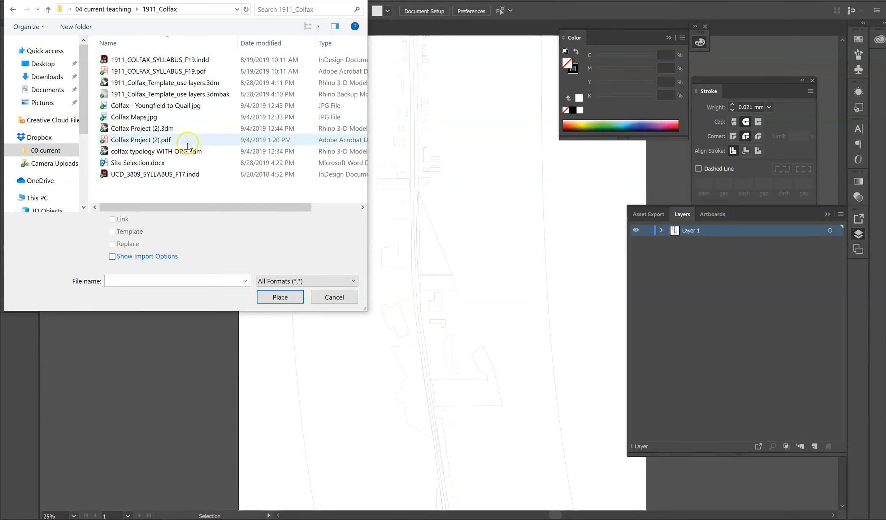
pyautogui.doubleClick(190, 109)
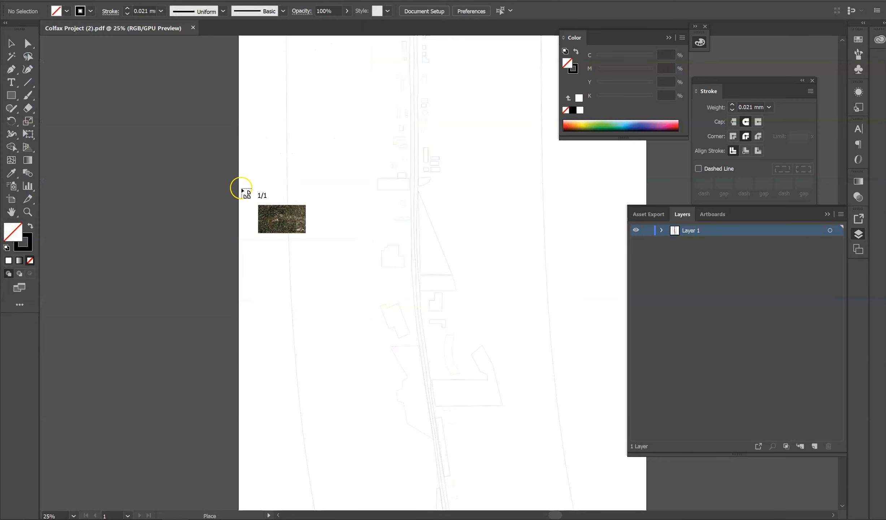
pyautogui.click(306, 188)
# Step: Move the placed aerial image off to the side so the site plan linework is accessible
pyautogui.scroll(-5, 253, 182)
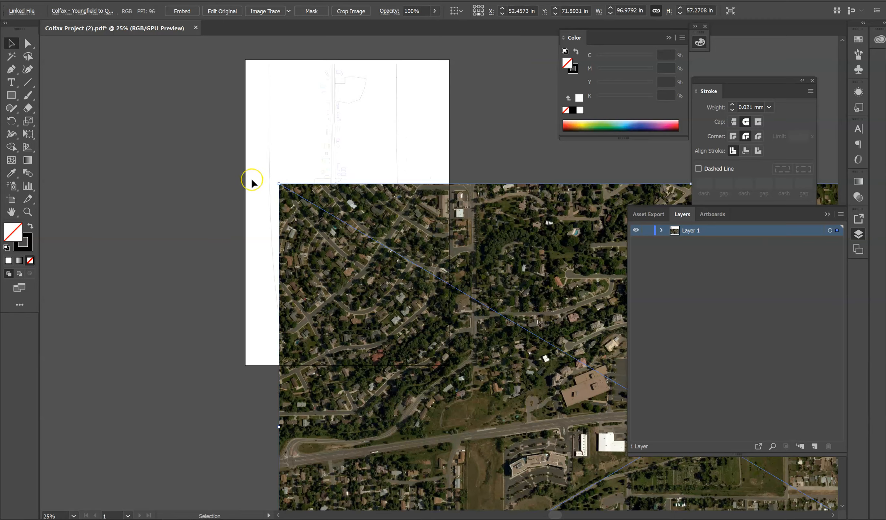
pyautogui.scroll(3, 574, 198)
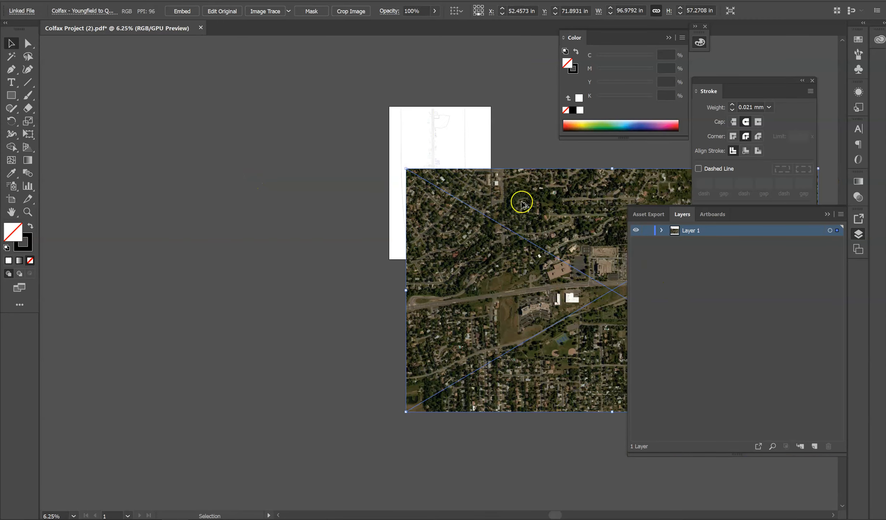
pyautogui.moveTo(534, 206); pyautogui.dragTo(401, 128)
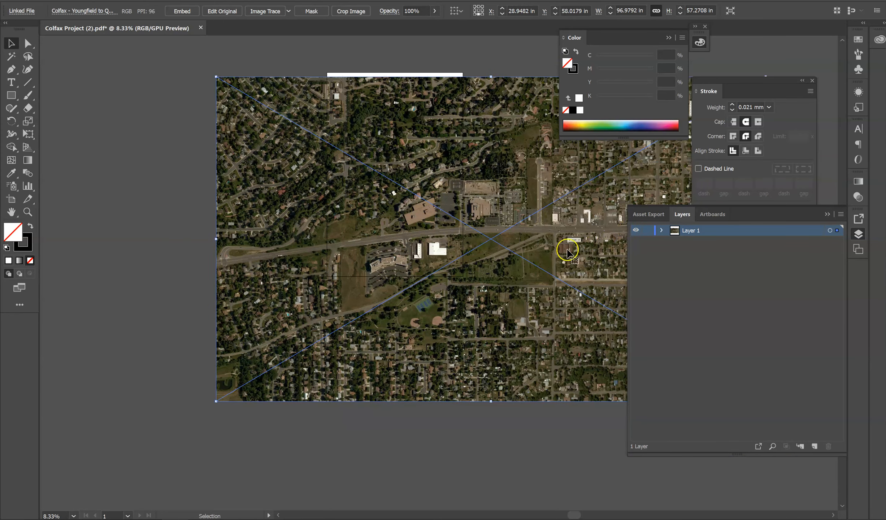
pyautogui.moveTo(486, 195); pyautogui.dragTo(544, 408)
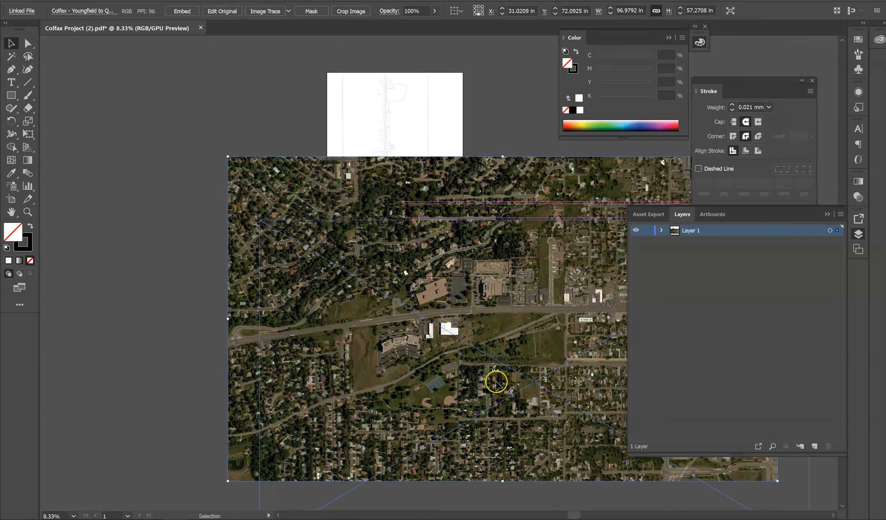
pyautogui.moveTo(342, 336); pyautogui.dragTo(525, 231)
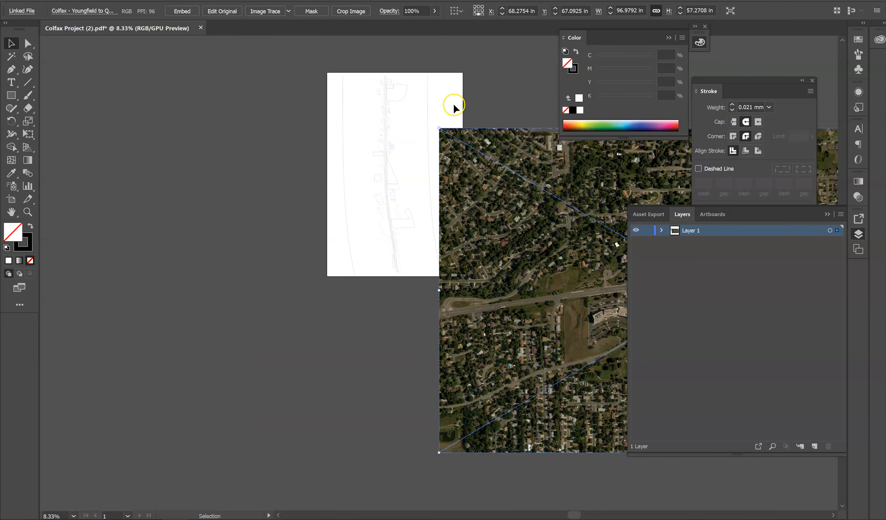
# Step: Select all of the site plan linework and rotate it 90° clockwise so the street runs horizontally
pyautogui.click(325, 37)
pyautogui.moveTo(291, 50); pyautogui.dragTo(526, 356)
pyautogui.keyDown('shift'); pyautogui.click(527, 357); pyautogui.keyUp('shift')
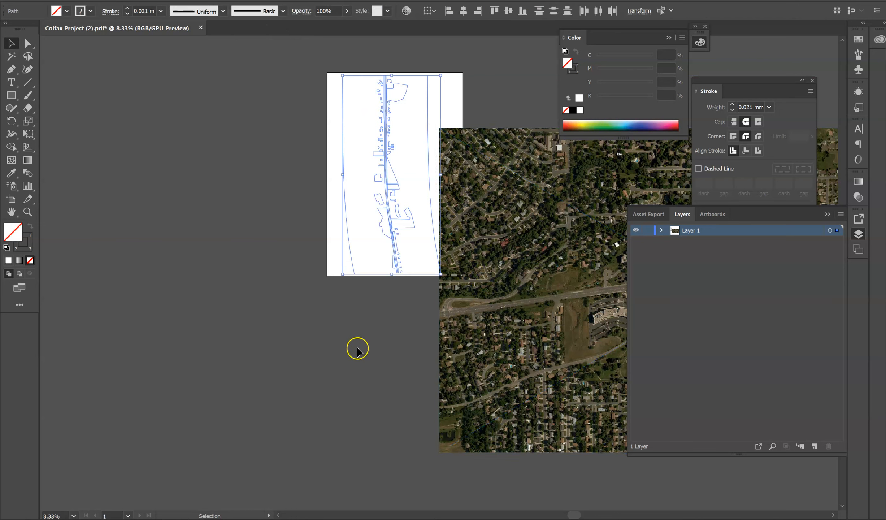
pyautogui.moveTo(444, 73); pyautogui.dragTo(504, 231)
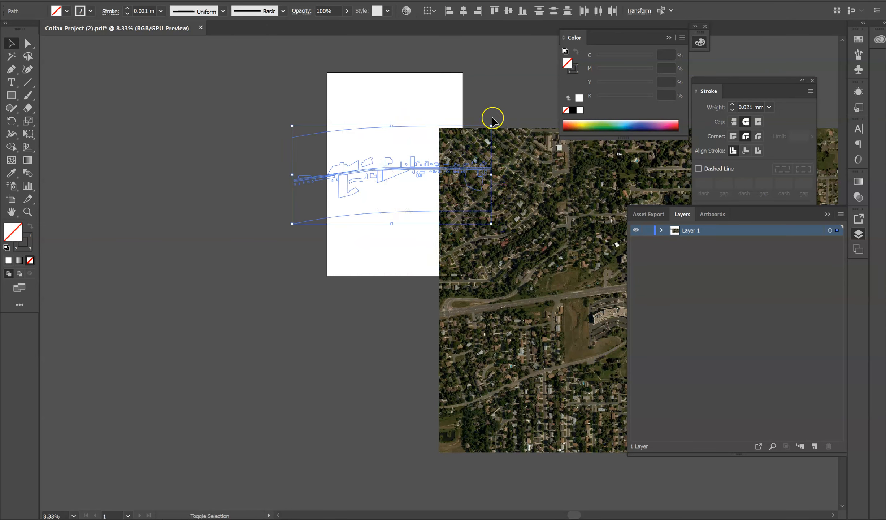
# Step: Move the aerial image over the linework and put it on a new layer beneath Layer 1
pyautogui.click(521, 102)
pyautogui.moveTo(545, 182); pyautogui.dragTo(357, 133)
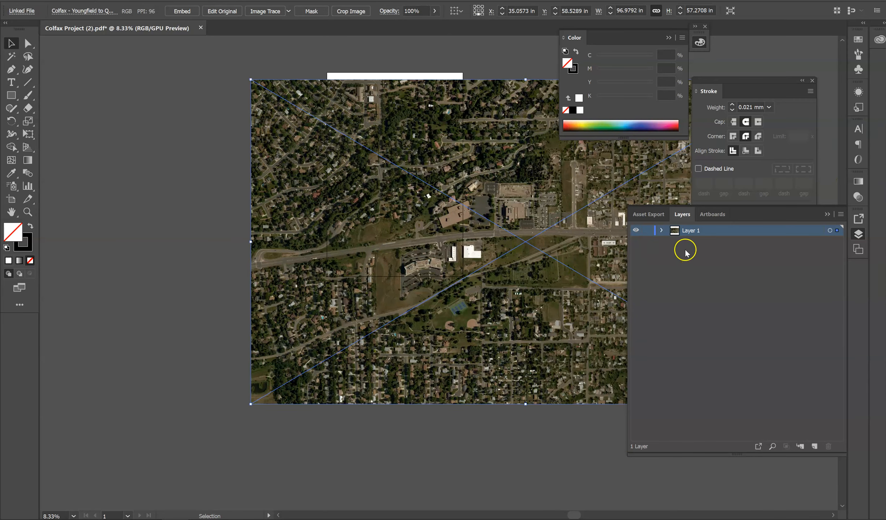
pyautogui.click(814, 446)
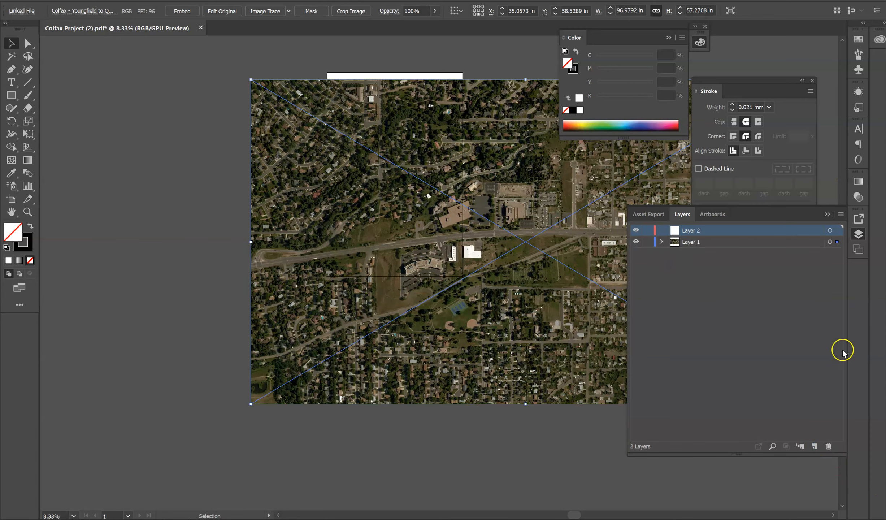
pyautogui.moveTo(808, 233); pyautogui.dragTo(805, 277)
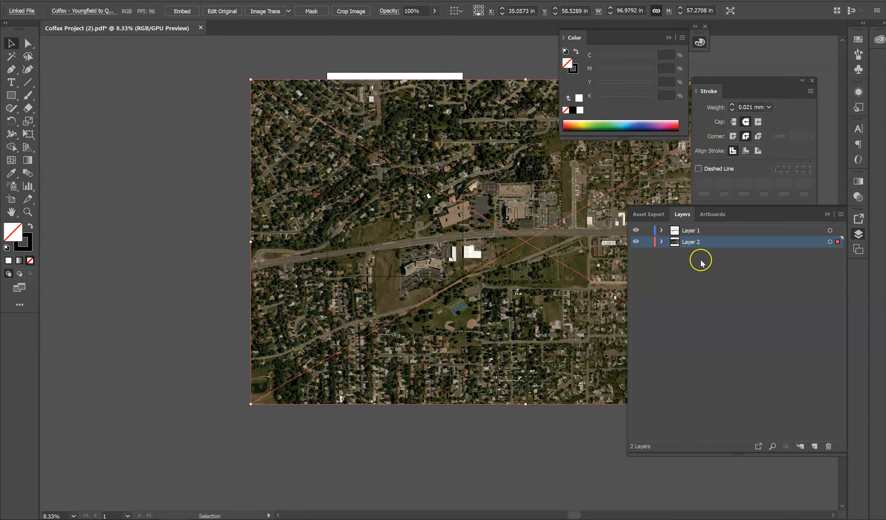
# Step: Move the aerial image off the artboard and change the artboard to landscape orientation
pyautogui.click(513, 434)
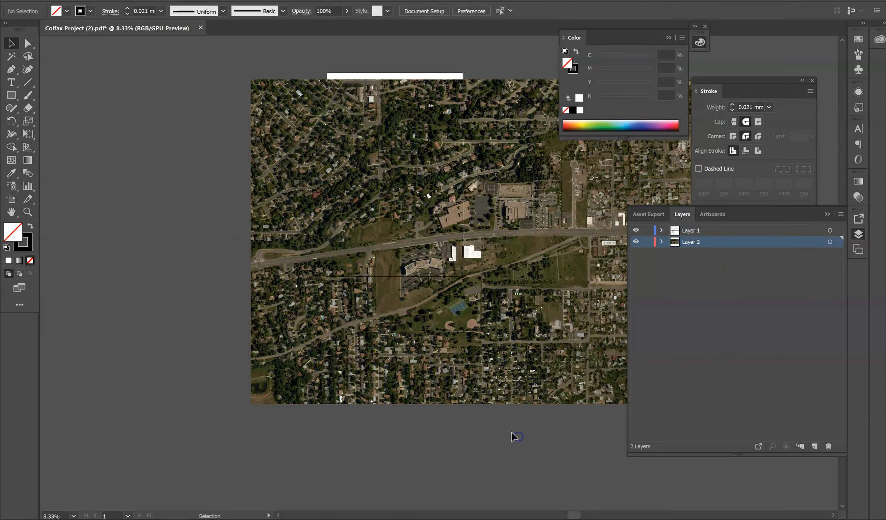
pyautogui.moveTo(510, 376); pyautogui.dragTo(548, 417)
pyautogui.moveTo(434, 266); pyautogui.dragTo(488, 369)
pyautogui.moveTo(438, 332); pyautogui.dragTo(602, 403)
pyautogui.click(13, 199)
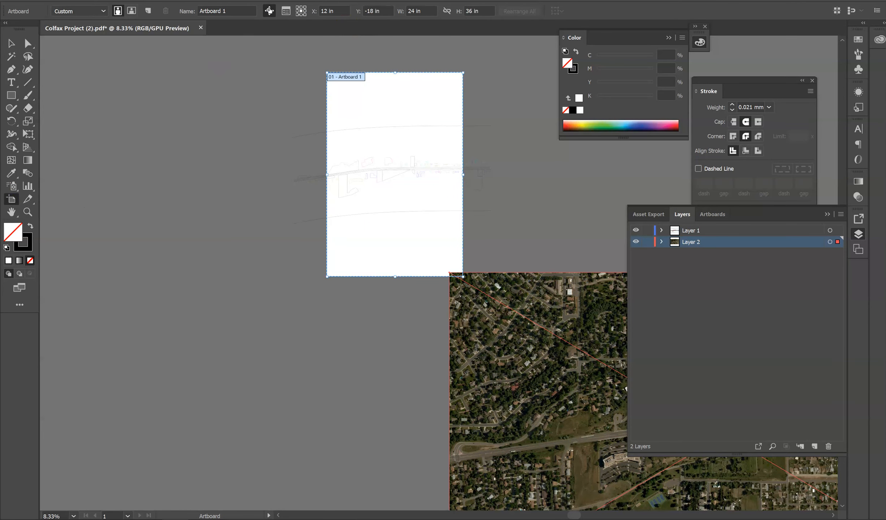
pyautogui.click(131, 10)
pyautogui.click(10, 44)
# Step: Move the aerial image over the artboard with their left edges aligned and switch to the Essentials workspace
pyautogui.moveTo(524, 379); pyautogui.dragTo(364, 168)
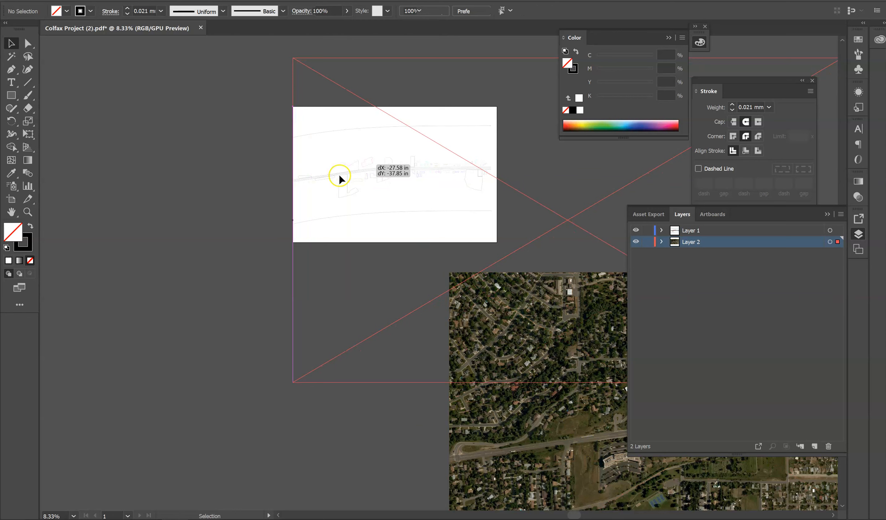
pyautogui.hotkey('ctrl', '-')
pyautogui.hotkey('ctrl', '-')
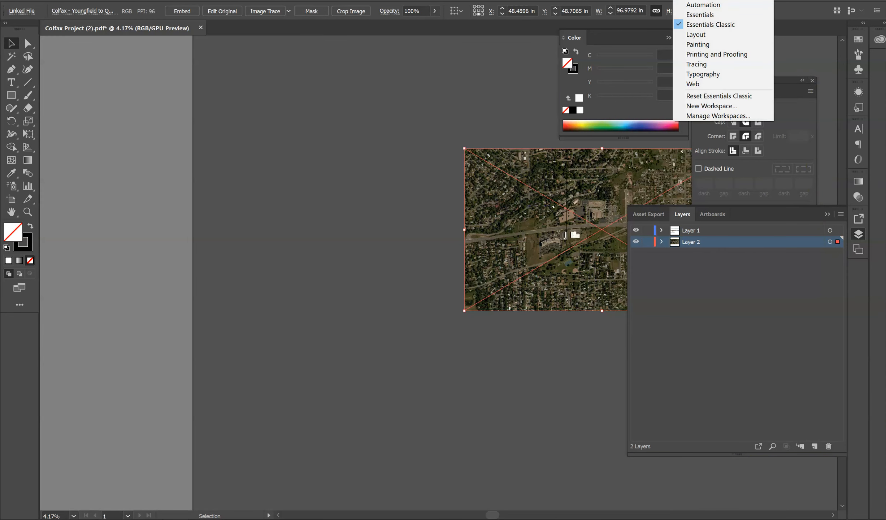
pyautogui.click(711, 18)
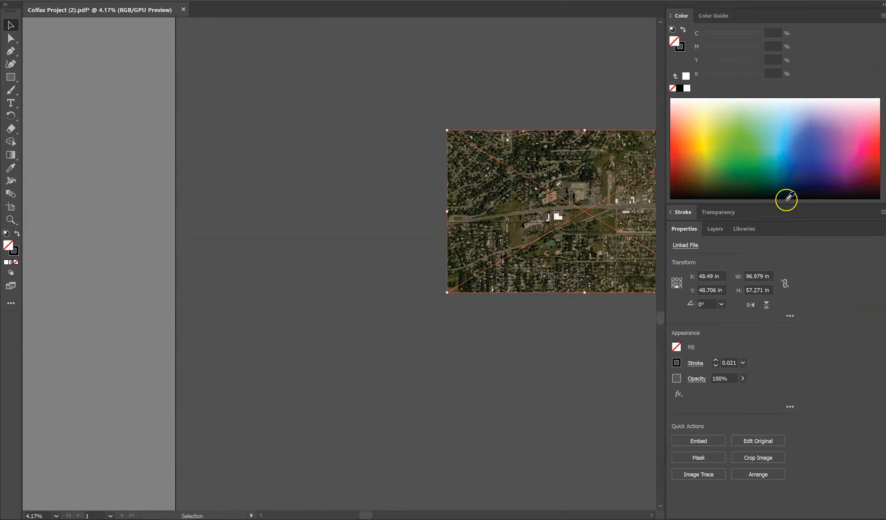
# Step: Scale the aerial image down proportionally to about 43.7 in wide and return to the Essentials Classic workspace
pyautogui.scroll(1, 490, 109)
pyautogui.scroll(1, 453, 105)
pyautogui.scroll(-1, 237, 119)
pyautogui.scroll(-3, 205, 110)
pyautogui.scroll(1, 369, 141)
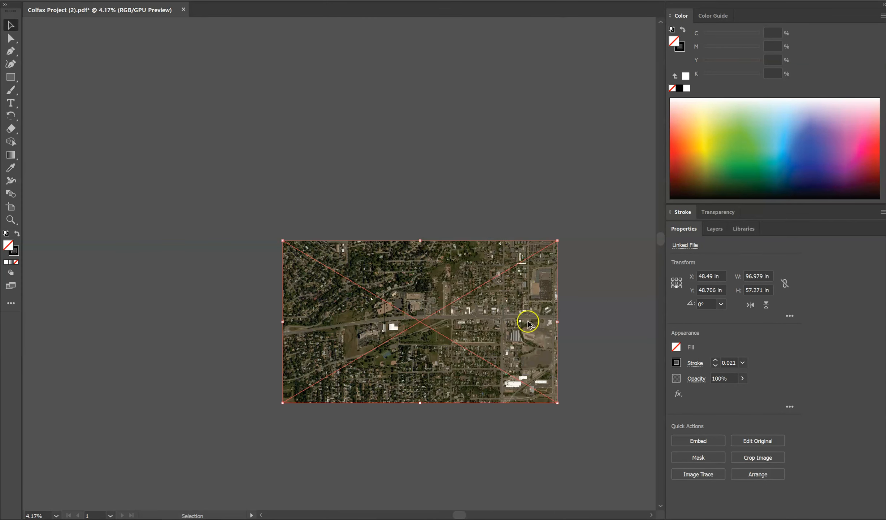
pyautogui.scroll(2, 505, 368)
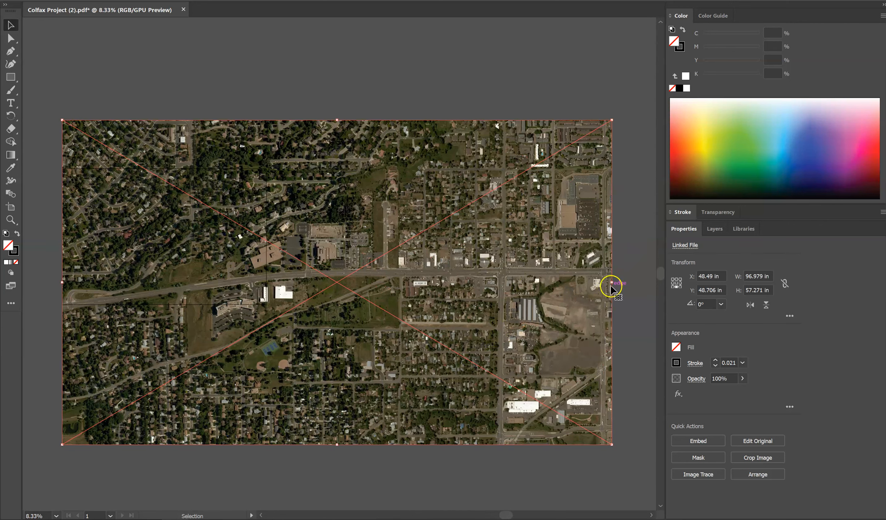
pyautogui.moveTo(612, 282); pyautogui.dragTo(308, 265)
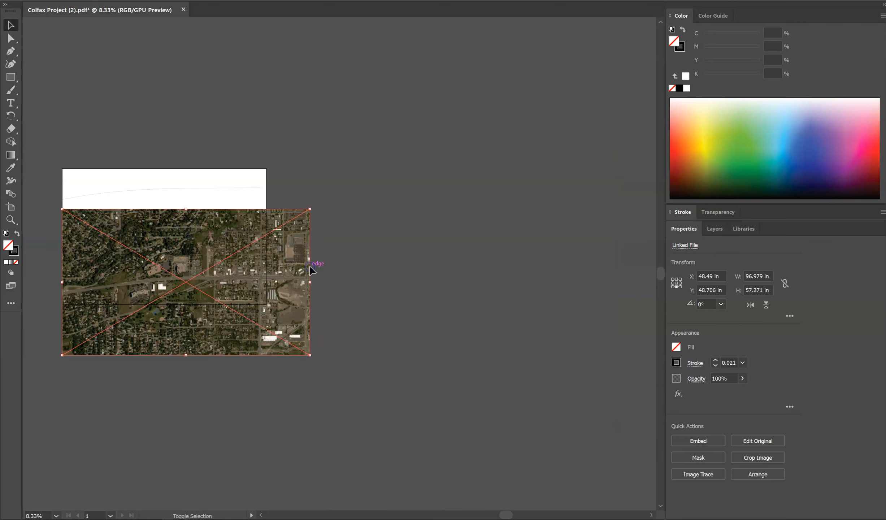
pyautogui.click(306, 259)
pyautogui.click(735, 0)
pyautogui.click(731, 24)
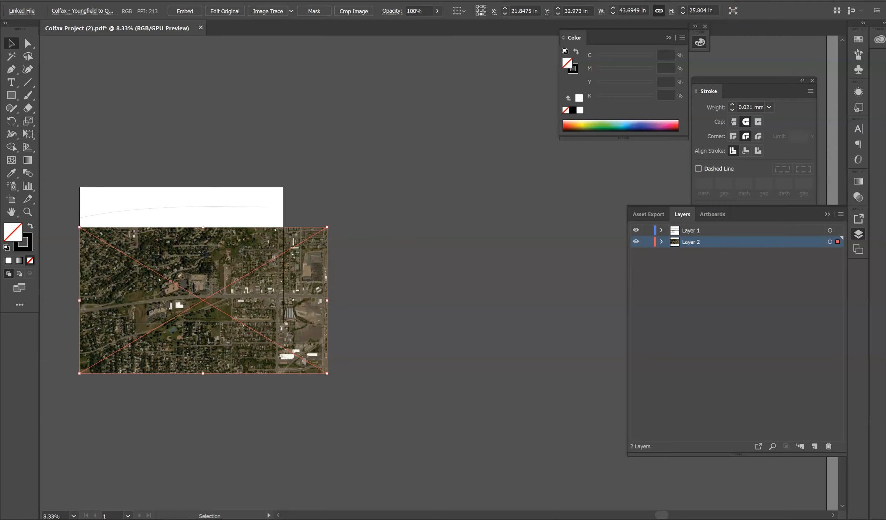
pyautogui.click(264, 140)
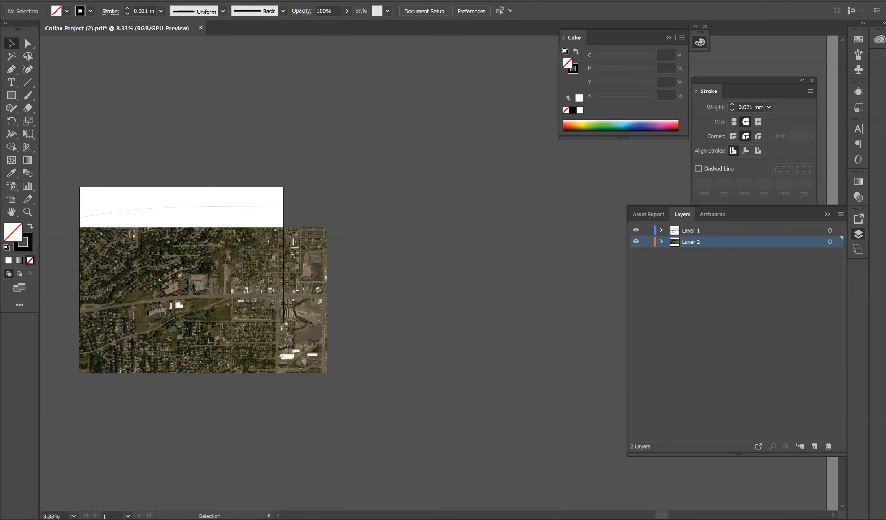
pyautogui.moveTo(748, 83)
pyautogui.mouseDown()
pyautogui.moveTo(554, 166)
pyautogui.moveTo(692, 109)
pyautogui.mouseUp()
pyautogui.moveTo(650, 168)
pyautogui.mouseDown()
pyautogui.moveTo(712, 71)
pyautogui.moveTo(735, 111)
pyautogui.moveTo(770, 79)
pyautogui.moveTo(754, 82)
pyautogui.mouseUp()
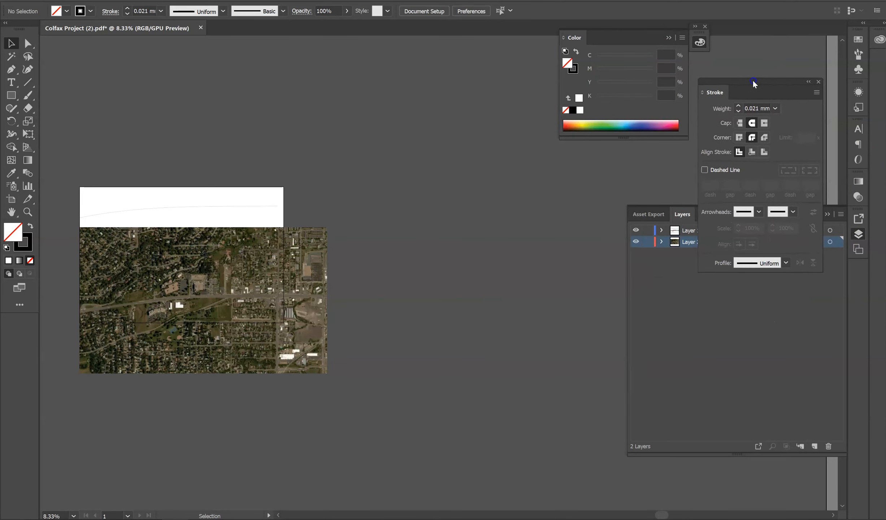
# Step: Reduce the aerial image's opacity to 28% so the linework shows through
pyautogui.click(858, 196)
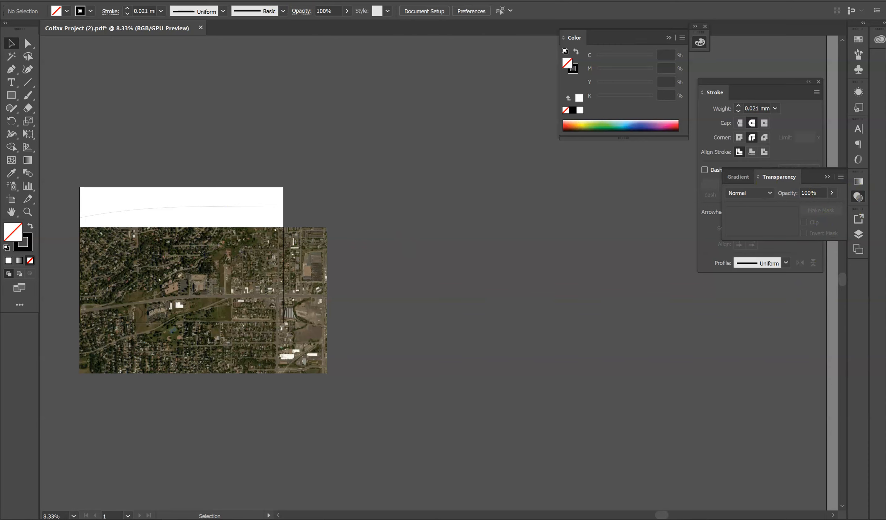
pyautogui.click(218, 7)
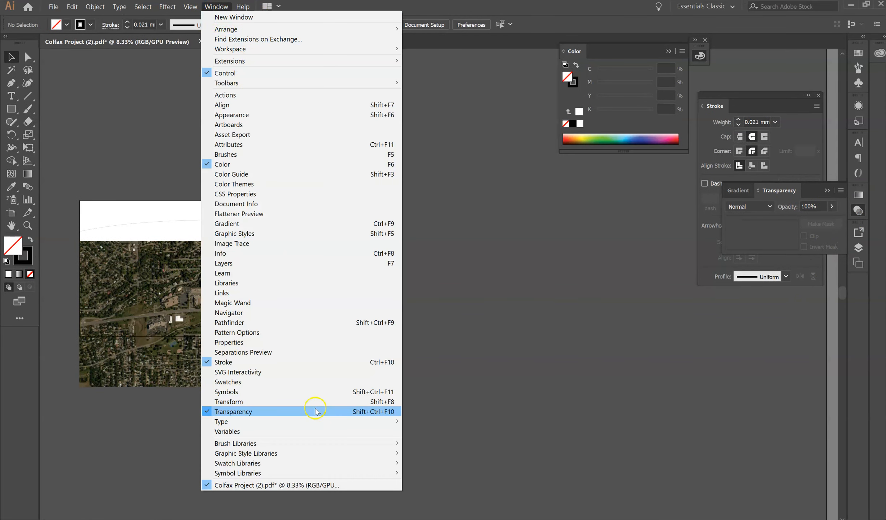
pyautogui.click(542, 401)
pyautogui.click(324, 302)
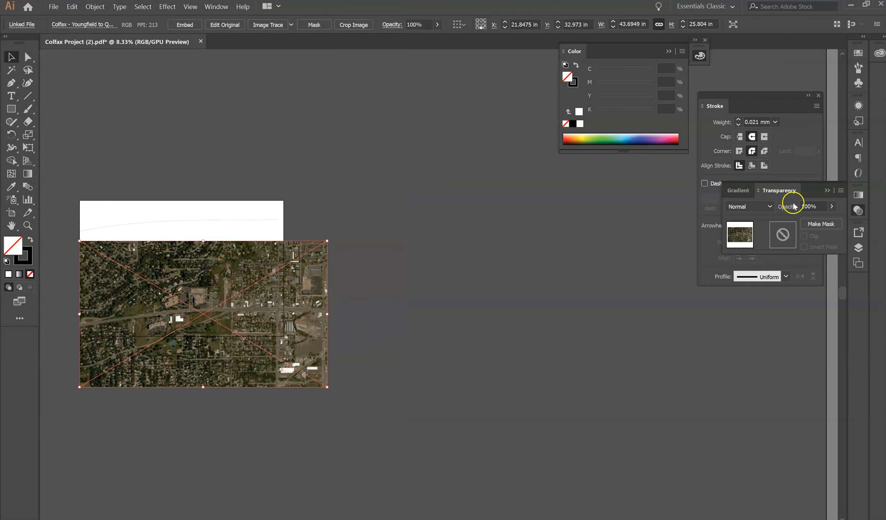
pyautogui.click(832, 207)
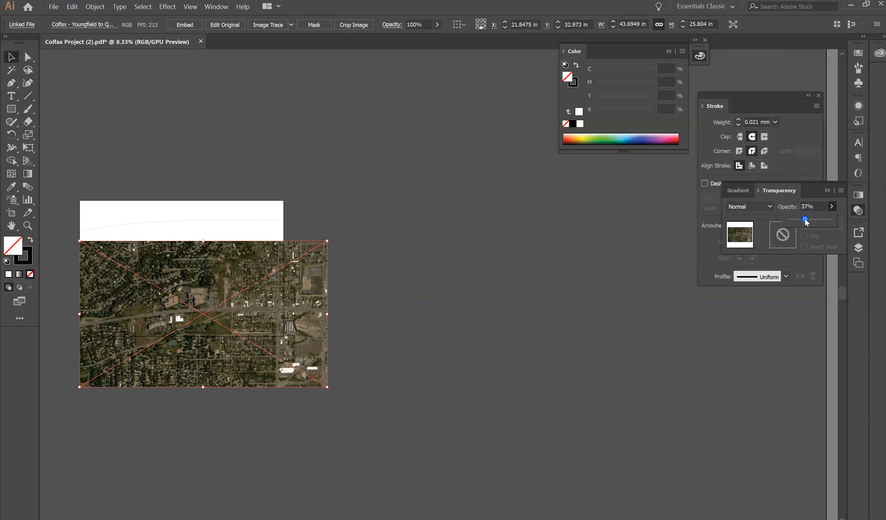
pyautogui.moveTo(802, 221); pyautogui.dragTo(801, 221)
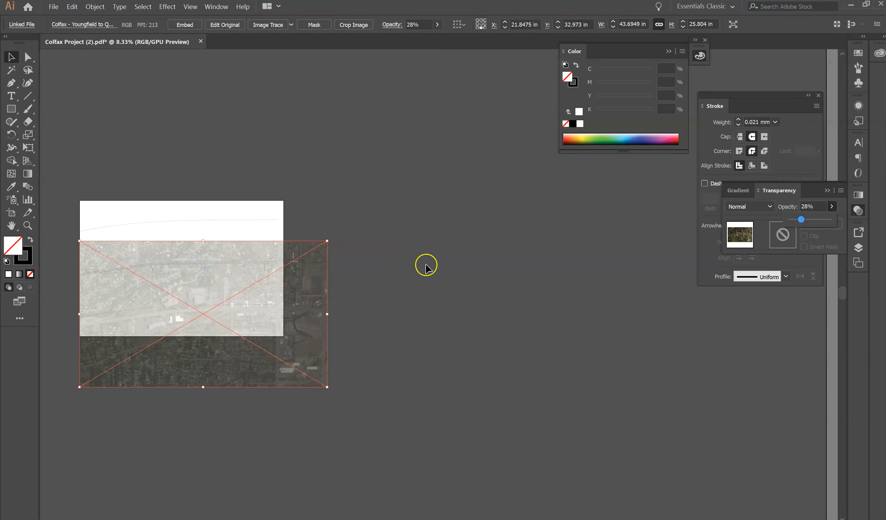
pyautogui.scroll(4, 75, 227)
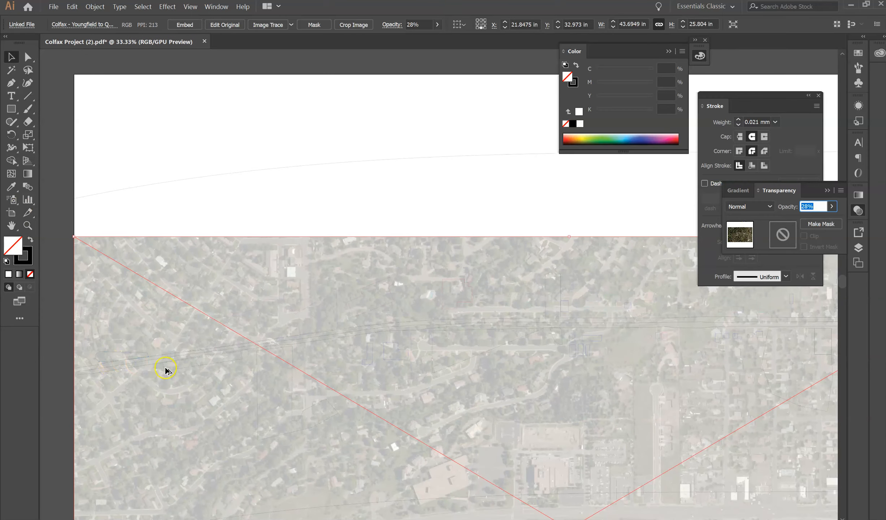
# Step: Move the aerial image up over the site linework and align its roads with the western end of the road lines
pyautogui.moveTo(166, 370); pyautogui.dragTo(212, 247)
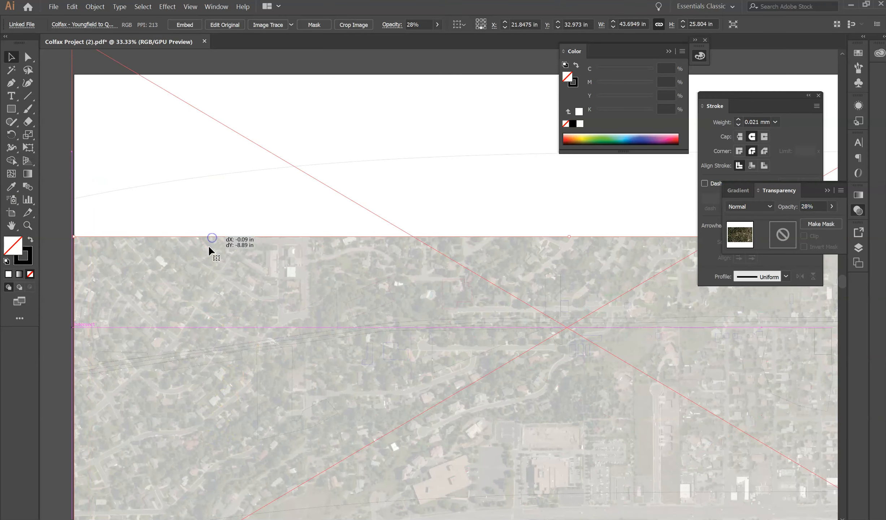
pyautogui.scroll(2, 133, 382)
pyautogui.scroll(4, 82, 363)
pyautogui.moveTo(117, 269); pyautogui.dragTo(149, 260)
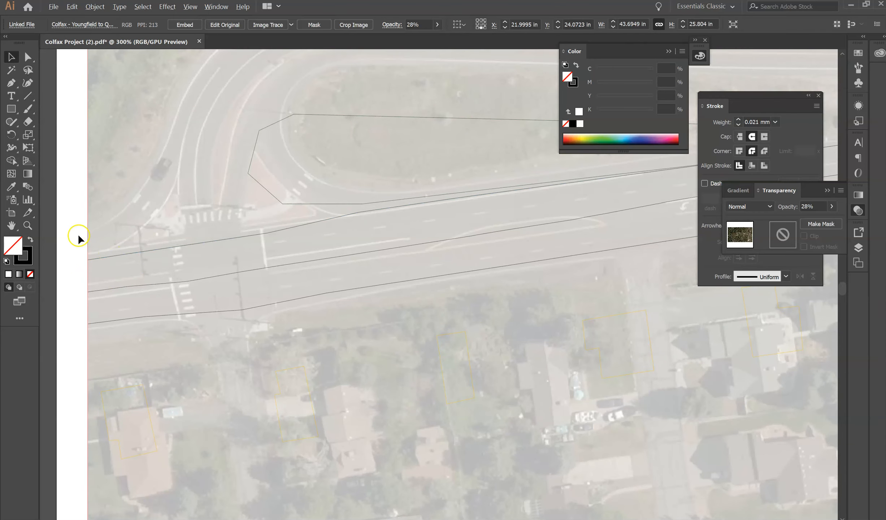
# Step: Scale the aerial image down proportionally to about 34.8 in wide so its eastern edge meets the ends of the linework
pyautogui.scroll(-4, 102, 275)
pyautogui.scroll(-6, 101, 276)
pyautogui.scroll(3, 484, 265)
pyautogui.scroll(1, 520, 259)
pyautogui.moveTo(508, 266); pyautogui.dragTo(357, 264)
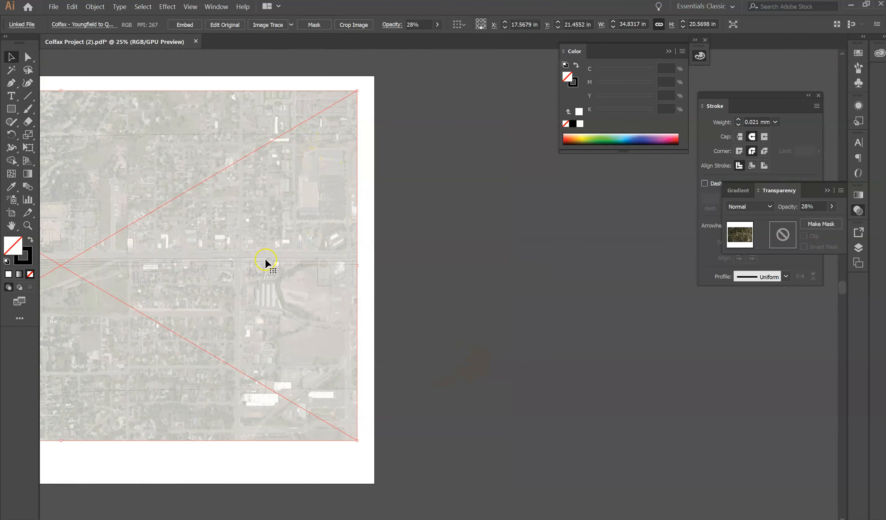
# Step: Nudge the aerial image down about 0.4 in to line up its road with the road lines at the eastern intersection
pyautogui.scroll(5, 265, 261)
pyautogui.moveTo(463, 273); pyautogui.dragTo(480, 320)
pyautogui.scroll(4, 477, 323)
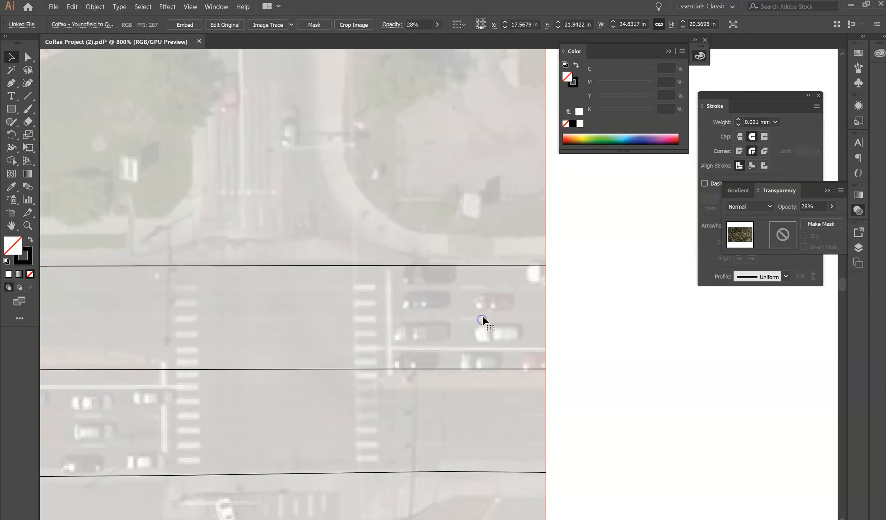
# Step: Fine-tune the aerial image's vertical position so the building roofs sit inside their drawn outlines
pyautogui.scroll(-4, 530, 252)
pyautogui.scroll(4, 413, 212)
pyautogui.scroll(-8, 530, 261)
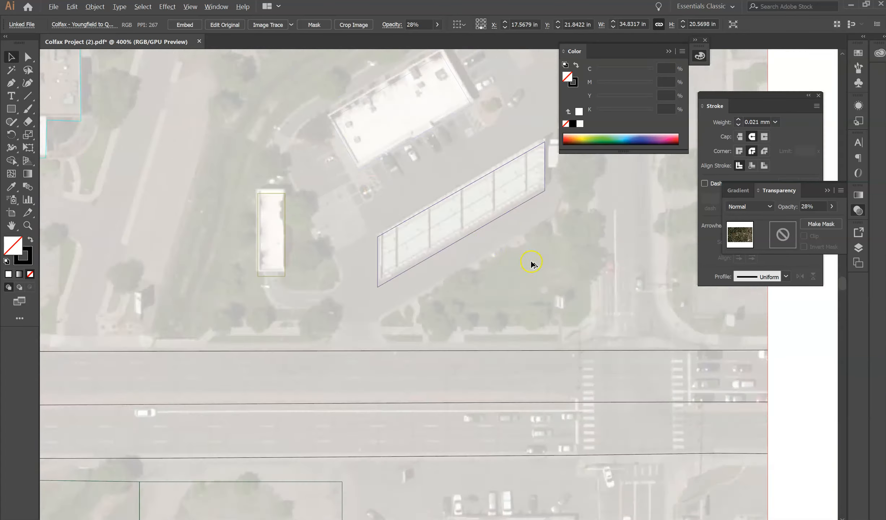
pyautogui.scroll(5, 129, 266)
pyautogui.scroll(3, 160, 215)
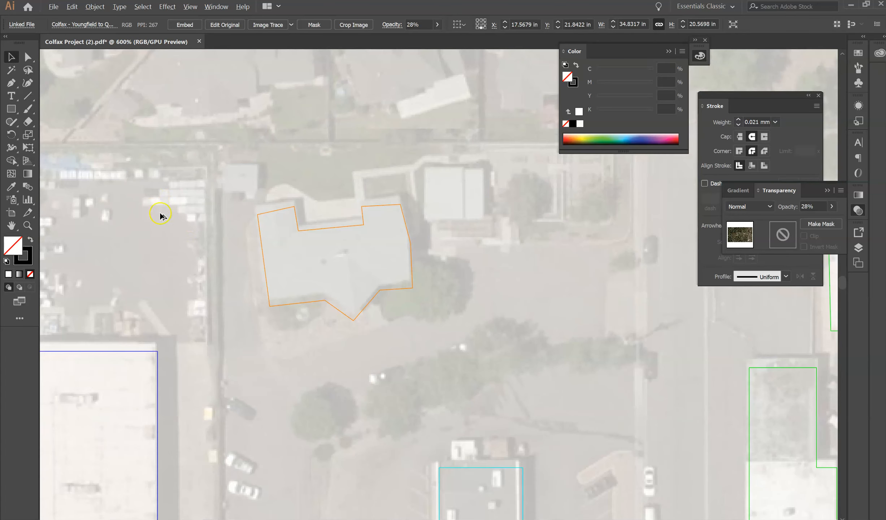
pyautogui.moveTo(347, 256); pyautogui.dragTo(348, 264)
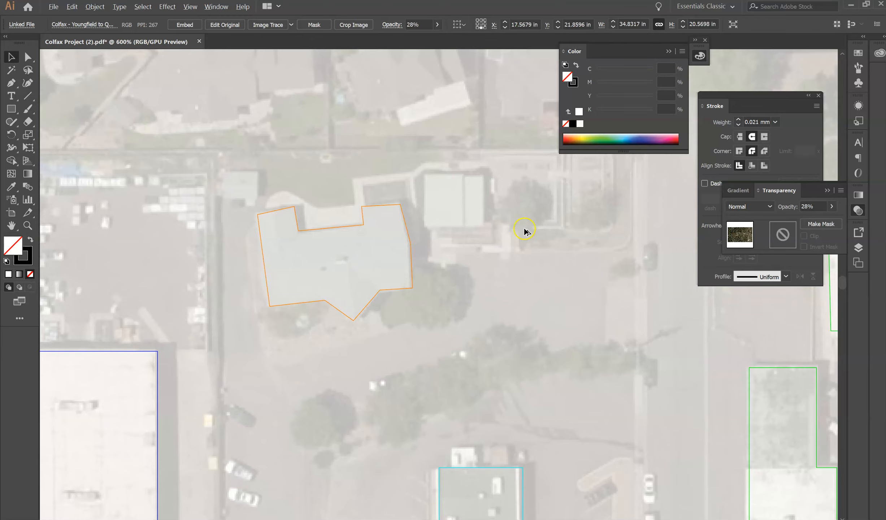
# Step: Examine the aerial image's alignment with the road linework at the western end and clear the selection
pyautogui.scroll(-6, 525, 229)
pyautogui.scroll(-5, 525, 228)
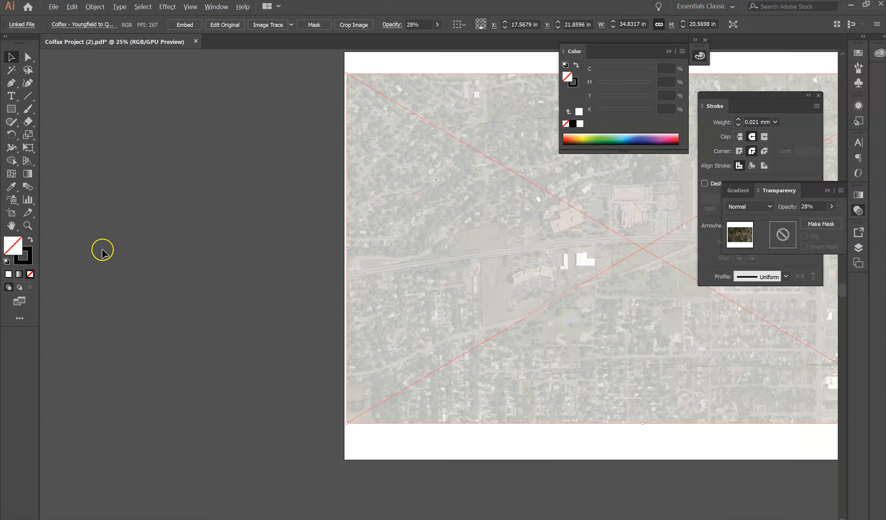
pyautogui.scroll(9, 408, 241)
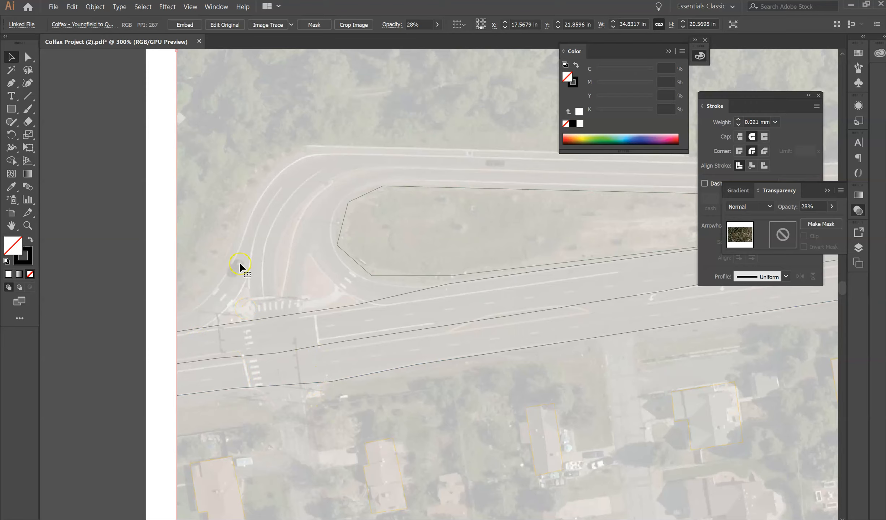
pyautogui.scroll(-2, 220, 264)
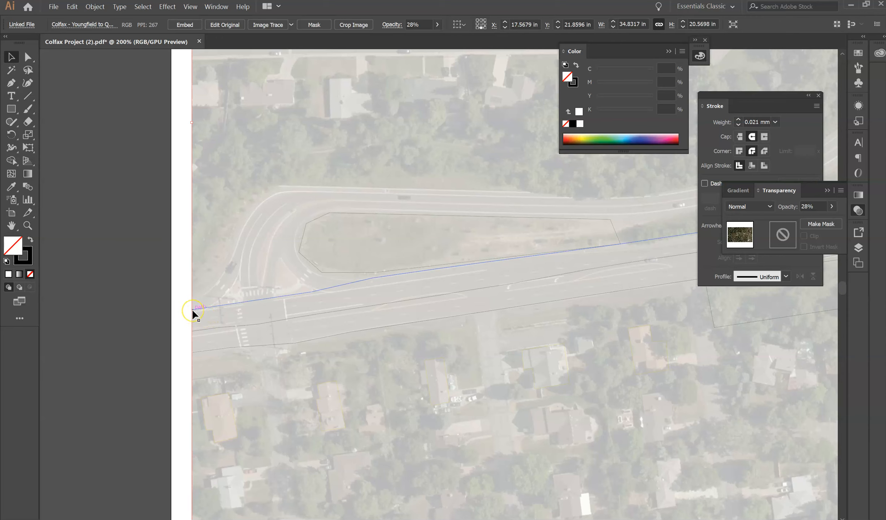
pyautogui.scroll(-4, 182, 308)
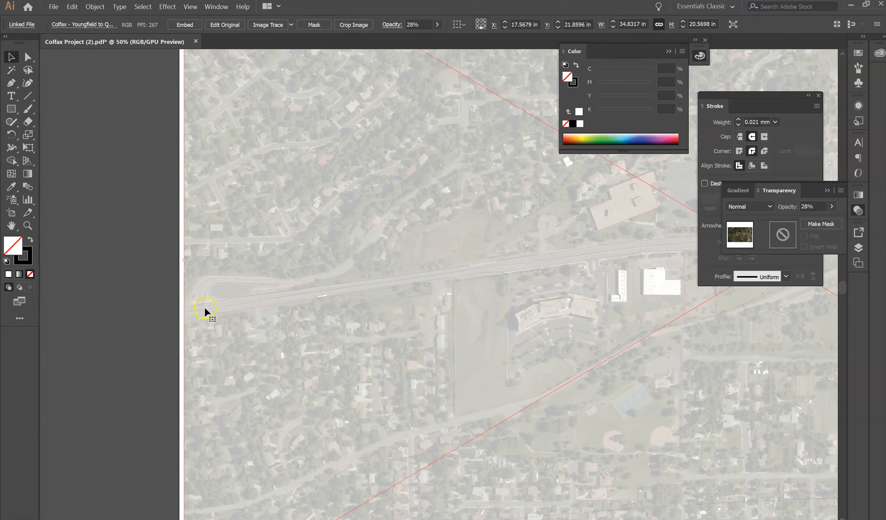
pyautogui.scroll(-3, 191, 298)
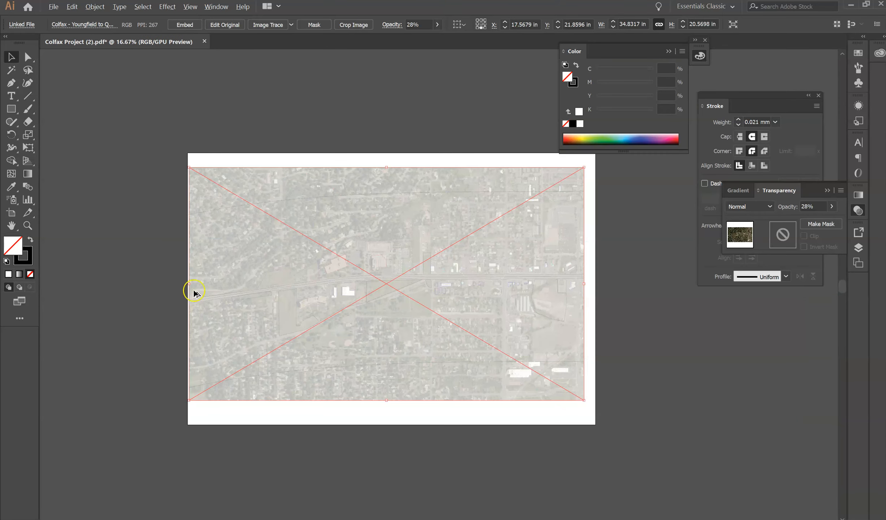
pyautogui.click(618, 296)
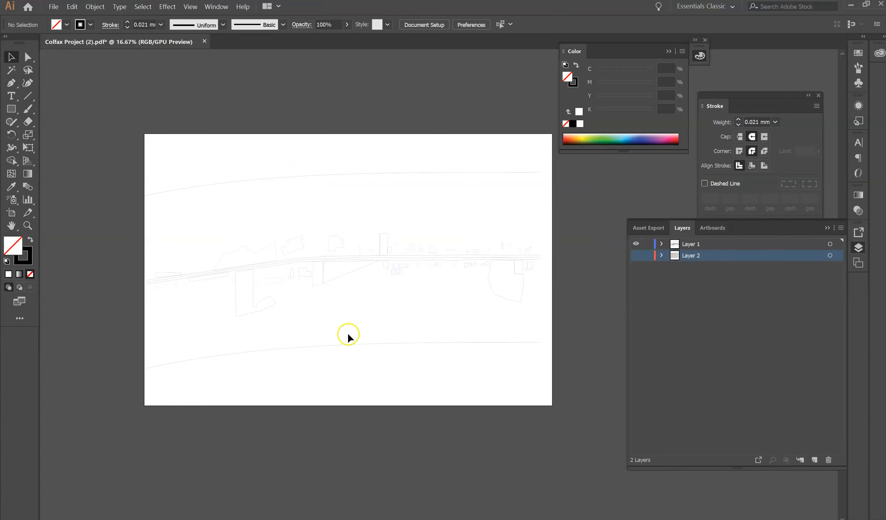
# Step: Select the upper and lower boundary curves and compare them with the aerial image by showing and hiding Layer 2
pyautogui.click(350, 345)
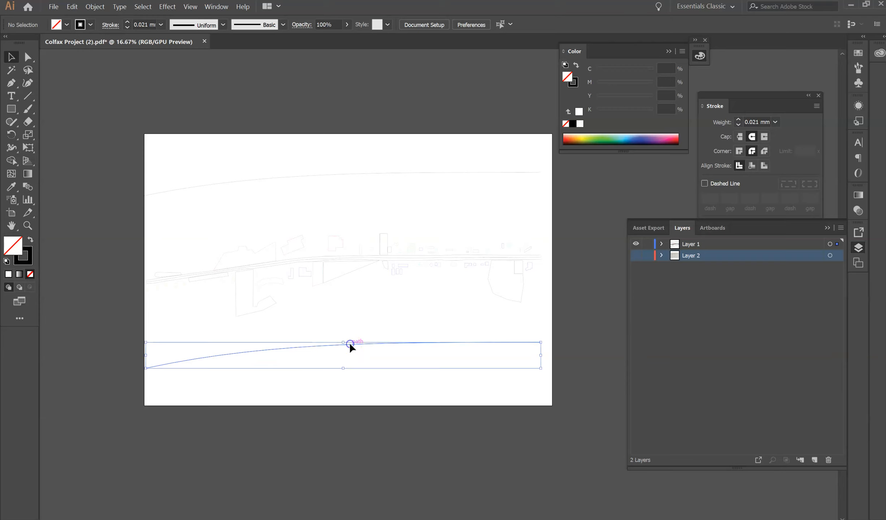
pyautogui.keyDown('shift'); pyautogui.click(467, 173); pyautogui.keyUp('shift')
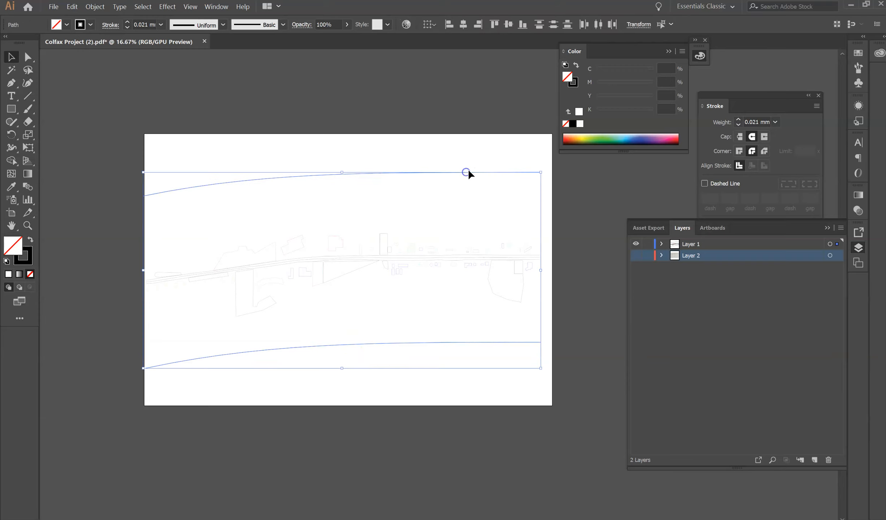
pyautogui.click(636, 256)
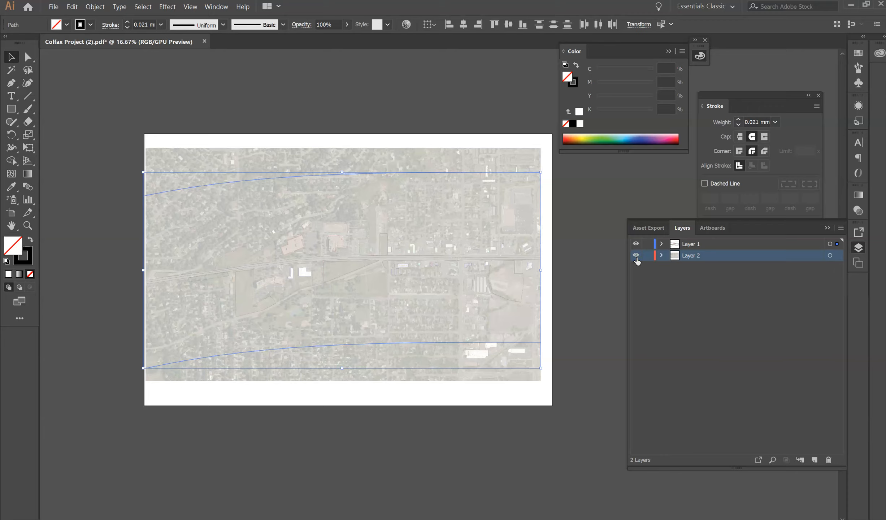
pyautogui.click(635, 255)
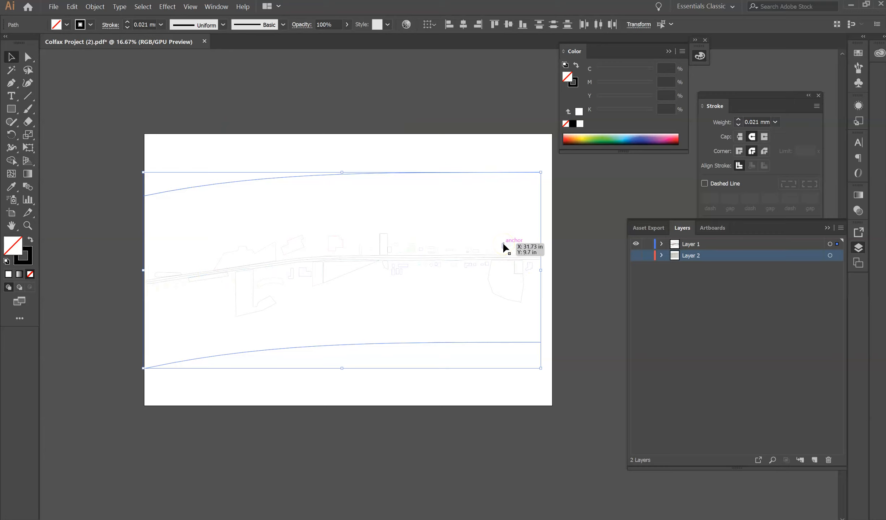
pyautogui.scroll(1, 577, 168)
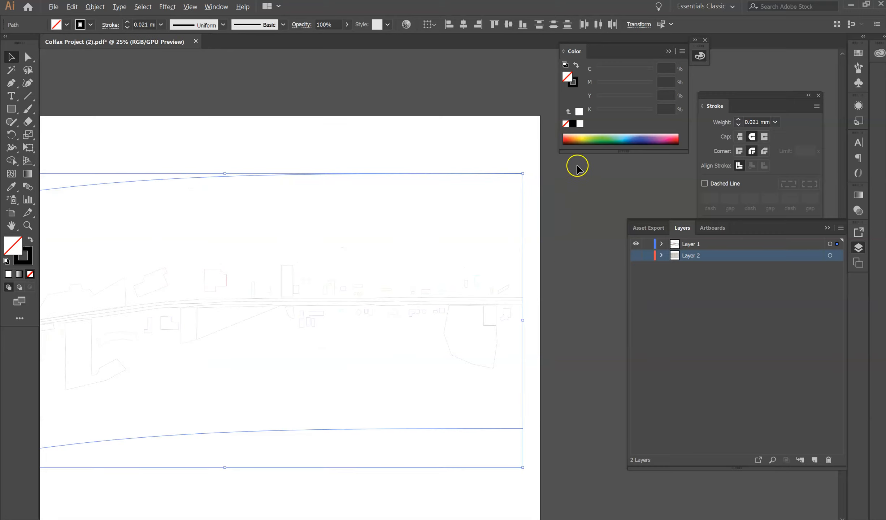
pyautogui.click(573, 228)
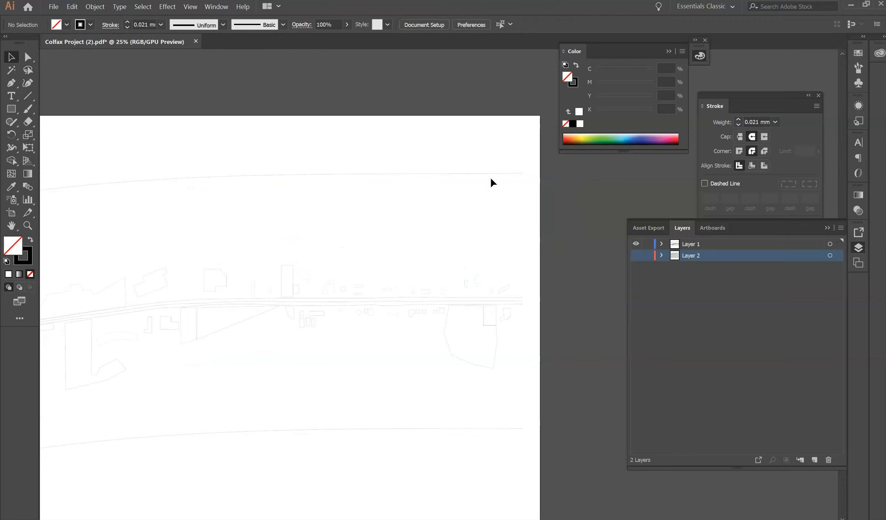
pyautogui.click(488, 175)
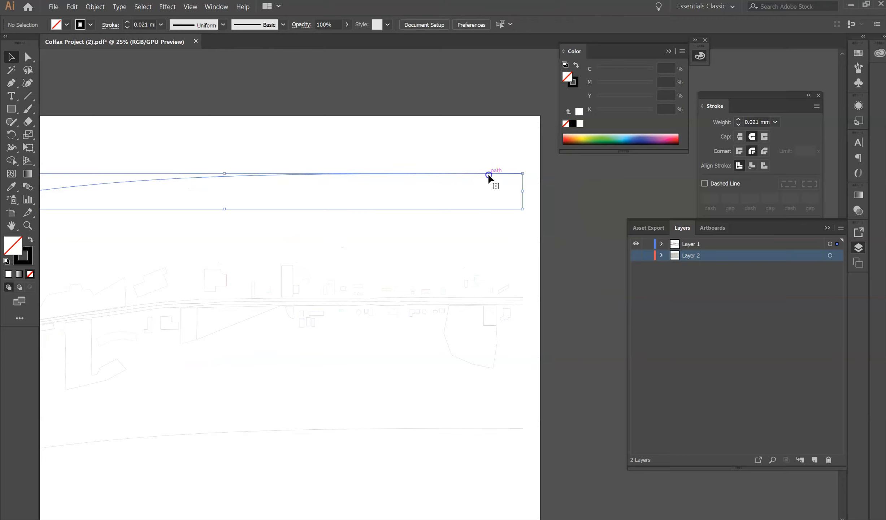
pyautogui.keyDown('shift'); pyautogui.click(479, 431); pyautogui.keyUp('shift')
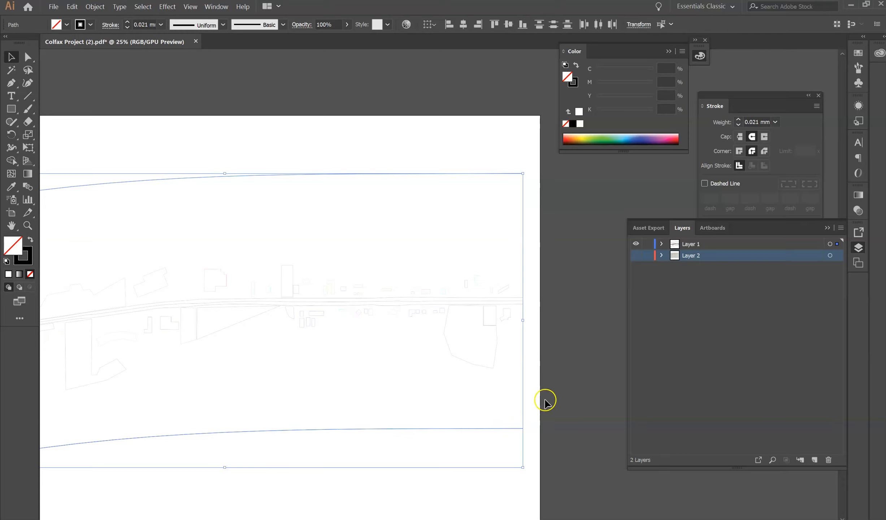
# Step: Draw a vertical line about 15 in long joining the eastern ends of the upper and lower boundary curves
pyautogui.click(544, 401)
pyautogui.moveTo(27, 95); pyautogui.dragTo(44, 98)
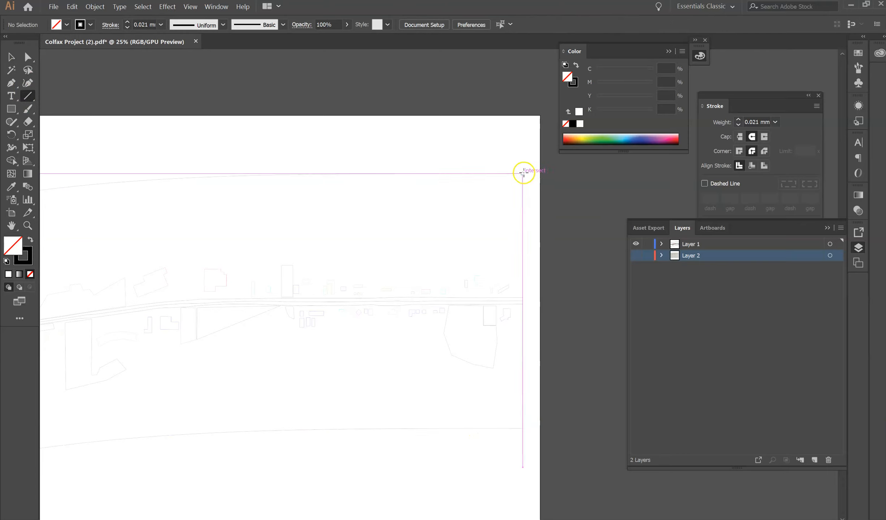
pyautogui.moveTo(522, 172); pyautogui.dragTo(523, 427)
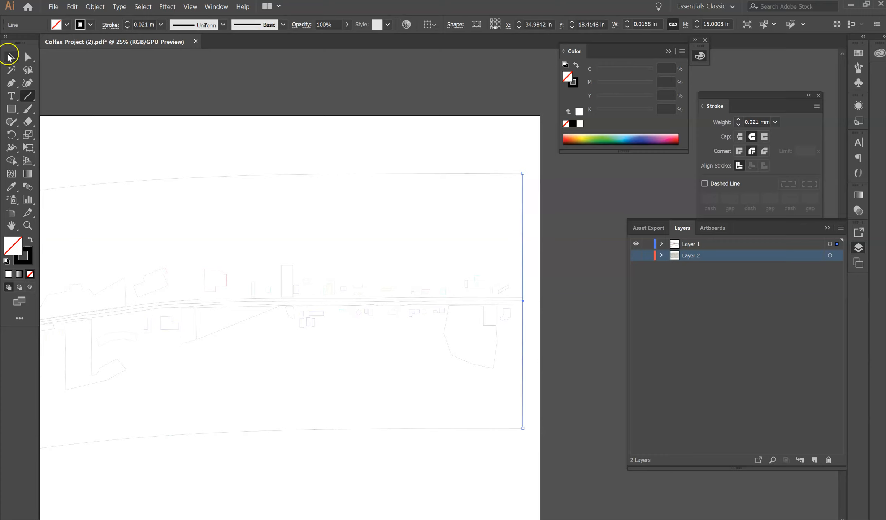
# Step: Draw a slanted line about 9.2 in high downward from the western end of the upper boundary curve
pyautogui.keyDown('alt'); pyautogui.scroll(-3, 522, 251); pyautogui.keyUp('alt')
pyautogui.keyDown('alt'); pyautogui.scroll(6, 328, 237); pyautogui.keyUp('alt')
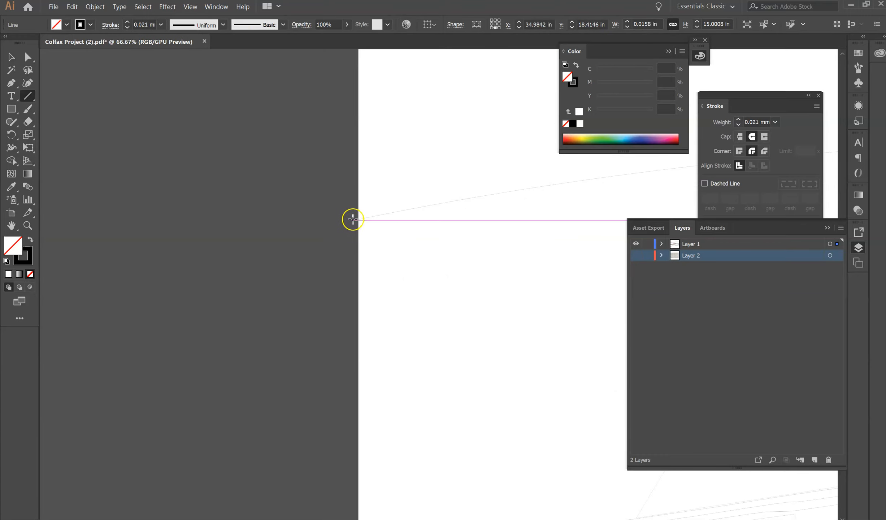
pyautogui.moveTo(353, 219); pyautogui.dragTo(299, 466)
pyautogui.scroll(-3, 236, 135)
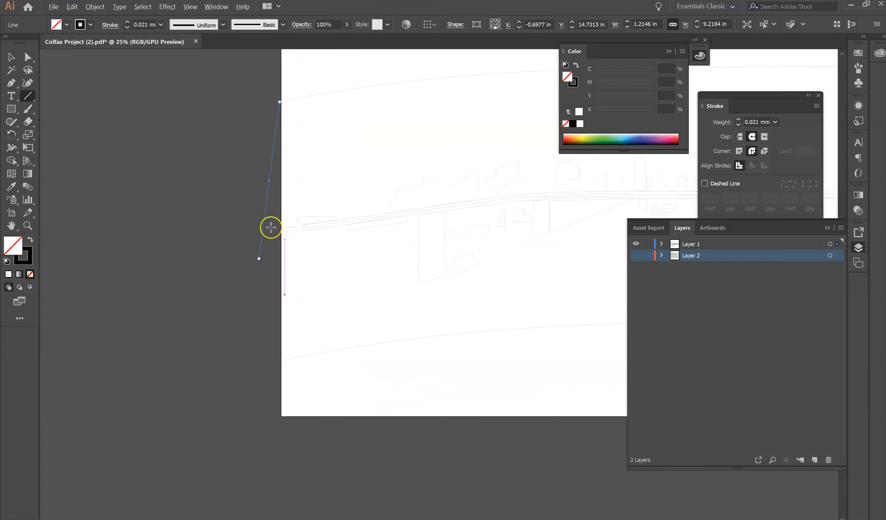
# Step: Move the slanted line's lower anchor point onto the western end of the lower boundary curve
pyautogui.scroll(2, 282, 312)
pyautogui.click(28, 57)
pyautogui.click(230, 215)
pyautogui.moveTo(234, 207); pyautogui.dragTo(285, 411)
pyautogui.moveTo(284, 410); pyautogui.dragTo(284, 410)
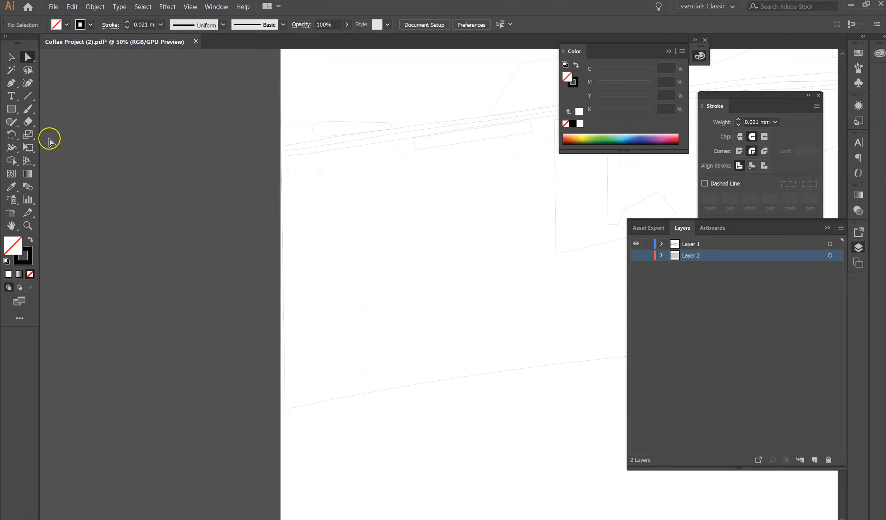
# Step: Join the western closing line to the end points of the lower and upper boundary curves
pyautogui.moveTo(325, 375); pyautogui.dragTo(267, 437)
pyautogui.click(295, 426)
pyautogui.click(277, 402)
pyautogui.moveTo(290, 399); pyautogui.dragTo(291, 399)
pyautogui.scroll(9, 304, 174)
pyautogui.scroll(1, 304, 205)
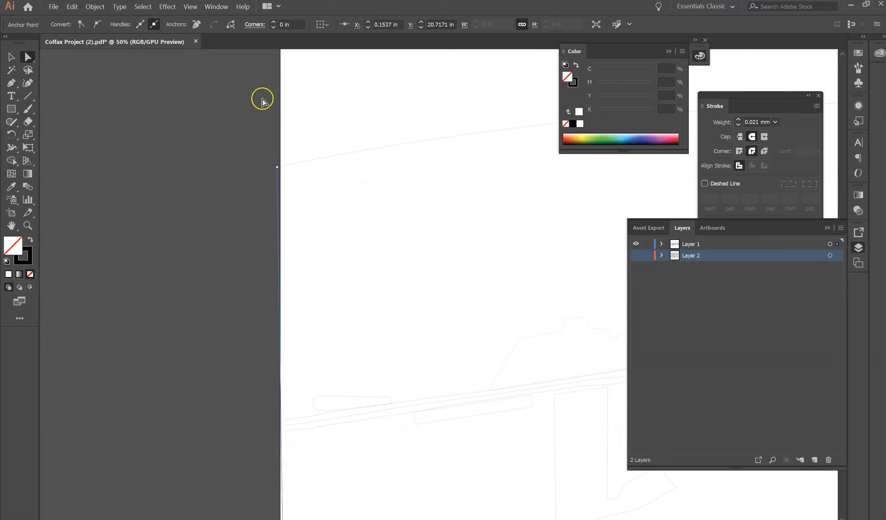
pyautogui.click(280, 134)
pyautogui.moveTo(262, 175); pyautogui.dragTo(262, 175)
pyautogui.hotkey('ctrl', 'j')
# Step: Join the eastern vertical line to the upper and lower boundary curves at their end points to close the boundary
pyautogui.scroll(-5, 208, 173)
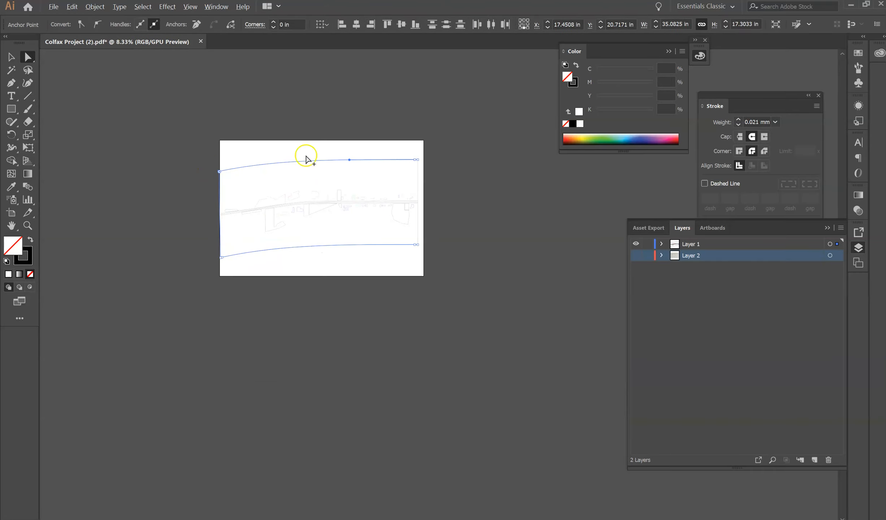
pyautogui.scroll(5, 422, 157)
pyautogui.click(398, 176)
pyautogui.moveTo(379, 214); pyautogui.dragTo(382, 213)
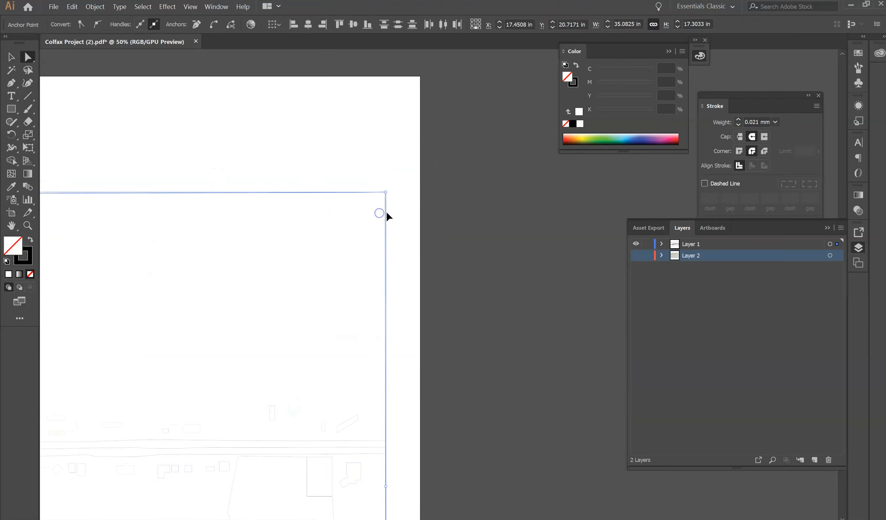
pyautogui.scroll(-3, 397, 212)
pyautogui.scroll(-7, 411, 133)
pyautogui.moveTo(410, 361); pyautogui.dragTo(378, 395)
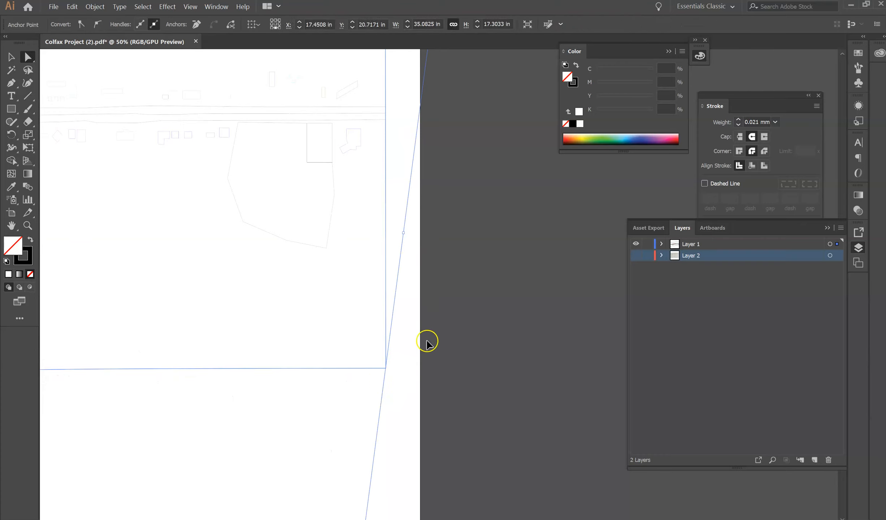
pyautogui.click(427, 340)
# Step: Select the closed boundary, swap its fill and stroke to test a solid black fill, and swap back to a black outline
pyautogui.click(11, 57)
pyautogui.click(389, 198)
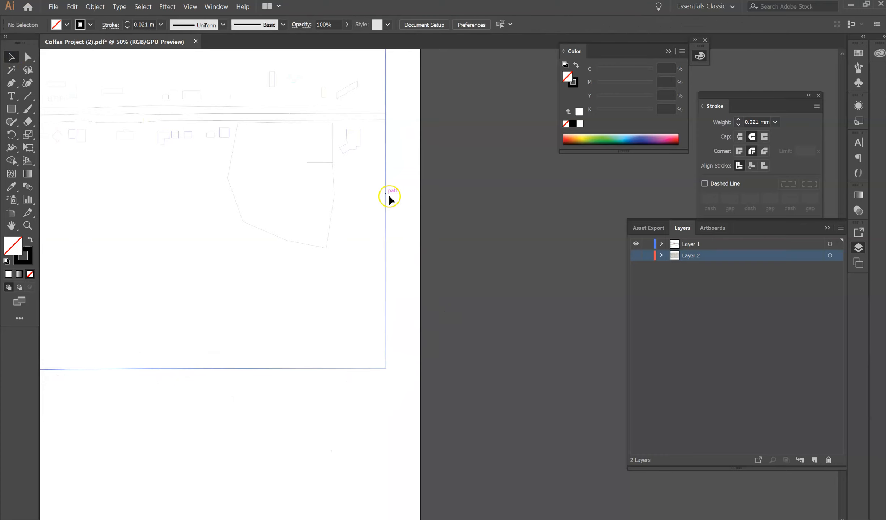
pyautogui.scroll(-3, 498, 302)
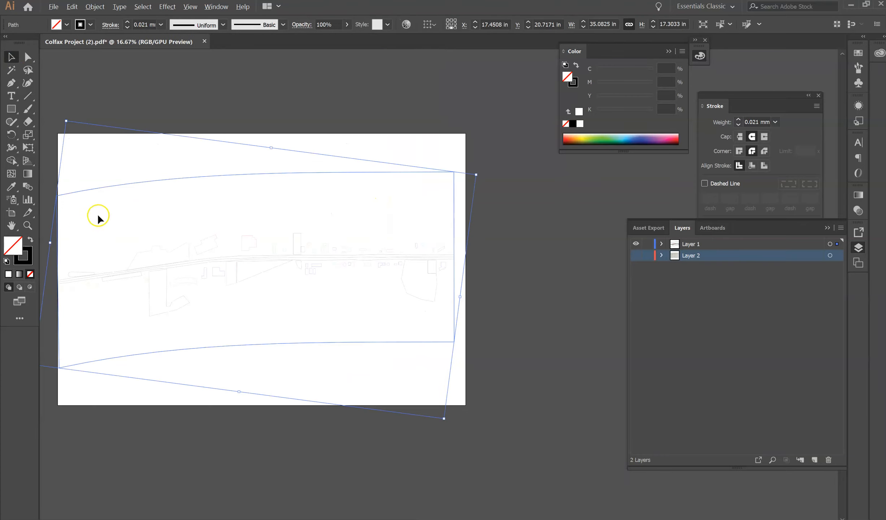
pyautogui.click(31, 241)
pyautogui.click(31, 240)
pyautogui.click(30, 241)
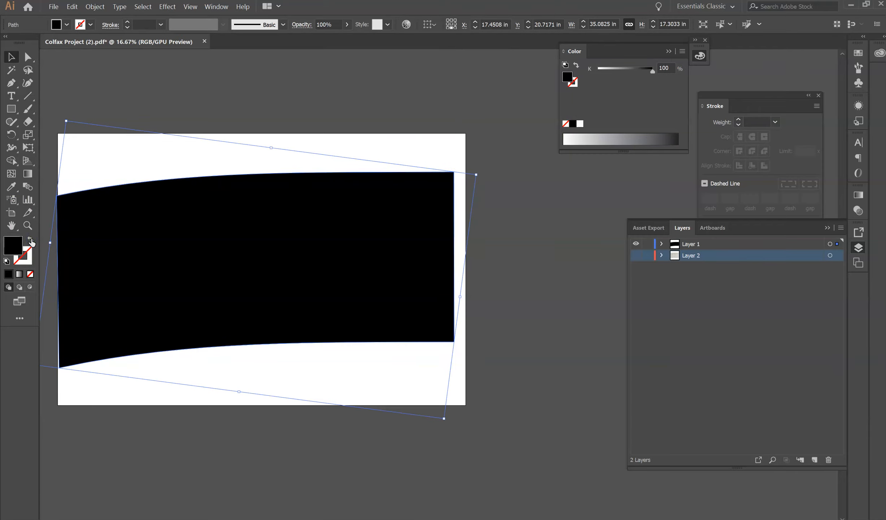
pyautogui.click(30, 240)
pyautogui.click(447, 194)
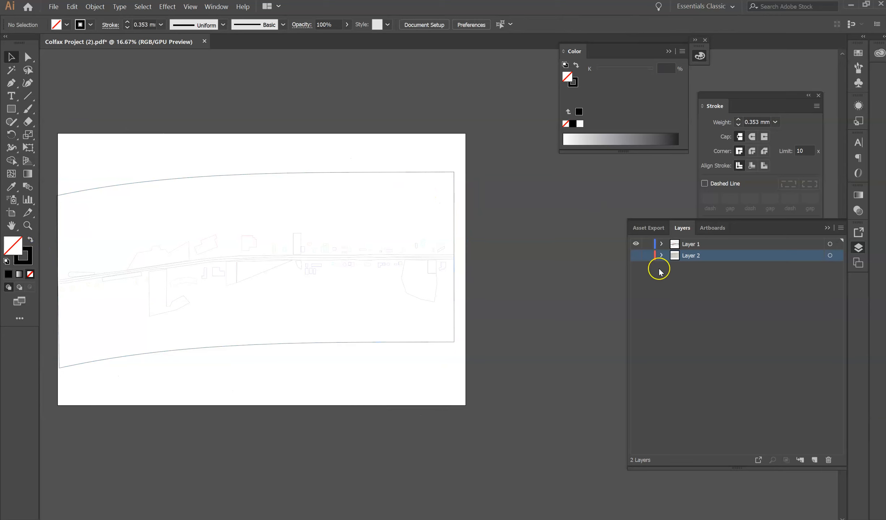
# Step: Show Layer 2 and shift the aerial image and linework together slightly right and down to centre them horizontally on the artboard
pyautogui.click(636, 255)
pyautogui.moveTo(103, 370); pyautogui.dragTo(41, 395)
pyautogui.moveTo(250, 325); pyautogui.dragTo(256, 328)
pyautogui.click(556, 257)
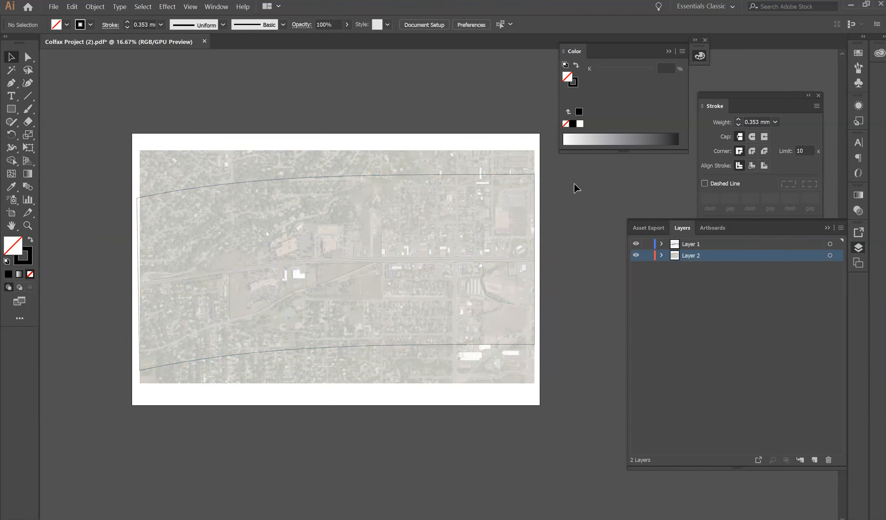
# Step: Move the boundary's north-western corner point onto the west edge of the aerial image
pyautogui.click(29, 56)
pyautogui.scroll(1, 135, 196)
pyautogui.scroll(5, 135, 197)
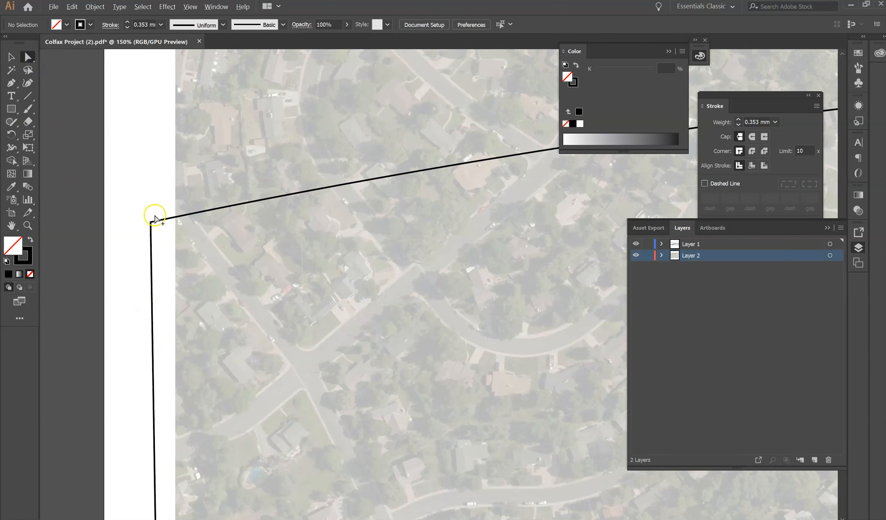
pyautogui.click(151, 221)
pyautogui.moveTo(152, 221); pyautogui.dragTo(176, 217)
pyautogui.click(145, 188)
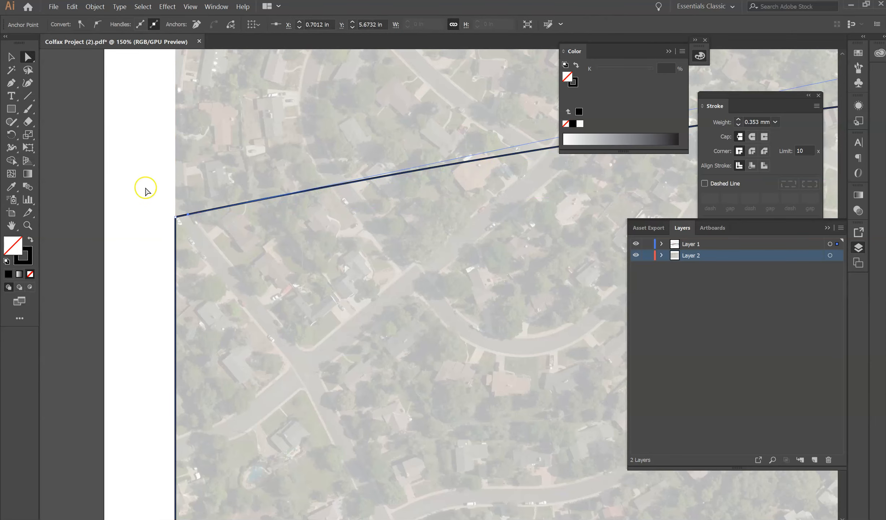
pyautogui.scroll(-2, 145, 188)
pyautogui.scroll(-4, 144, 183)
pyautogui.scroll(1, 144, 179)
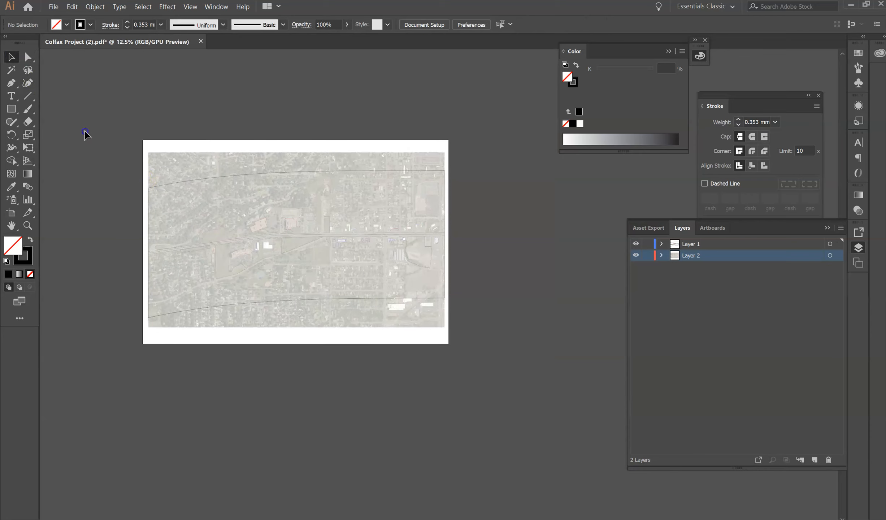
pyautogui.click(260, 172)
pyautogui.click(259, 174)
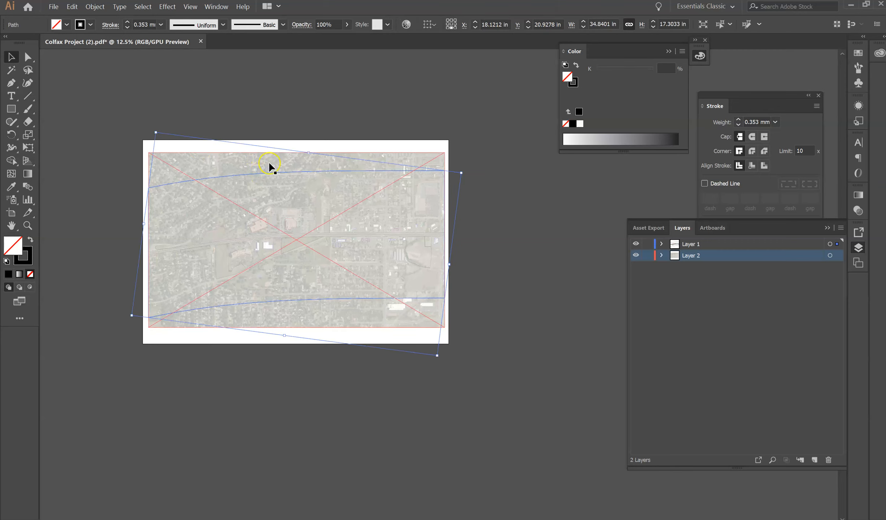
pyautogui.keyDown('shift'); pyautogui.click(270, 164); pyautogui.keyUp('shift')
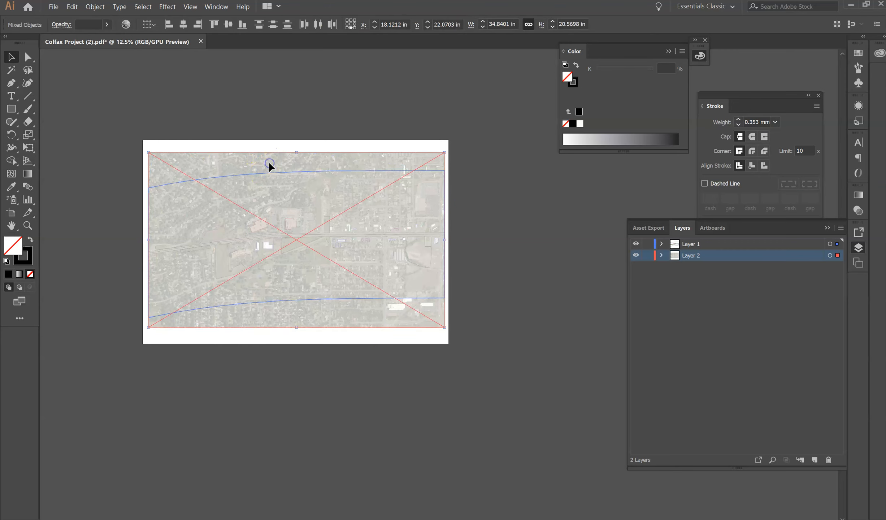
pyautogui.click(516, 171)
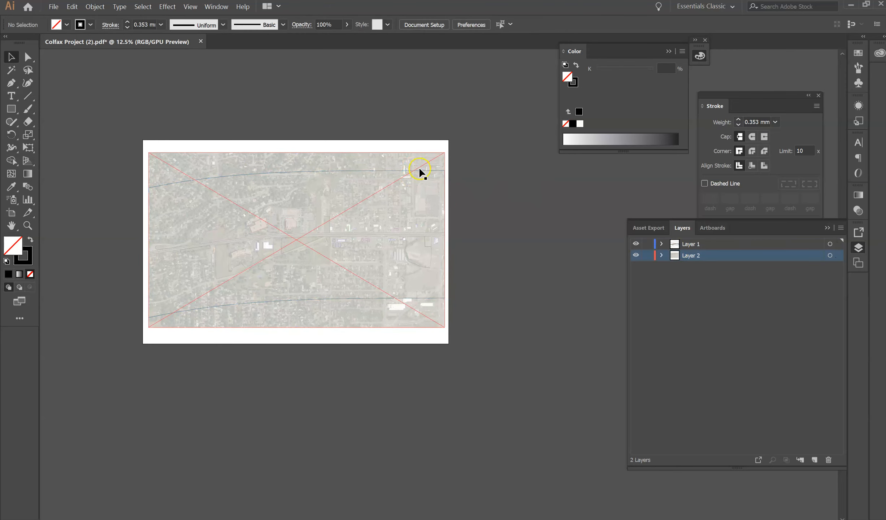
pyautogui.click(419, 168)
pyautogui.click(485, 174)
# Step: Select the closed boundary together with the aerial image and make a clipping mask from them
pyautogui.click(429, 169)
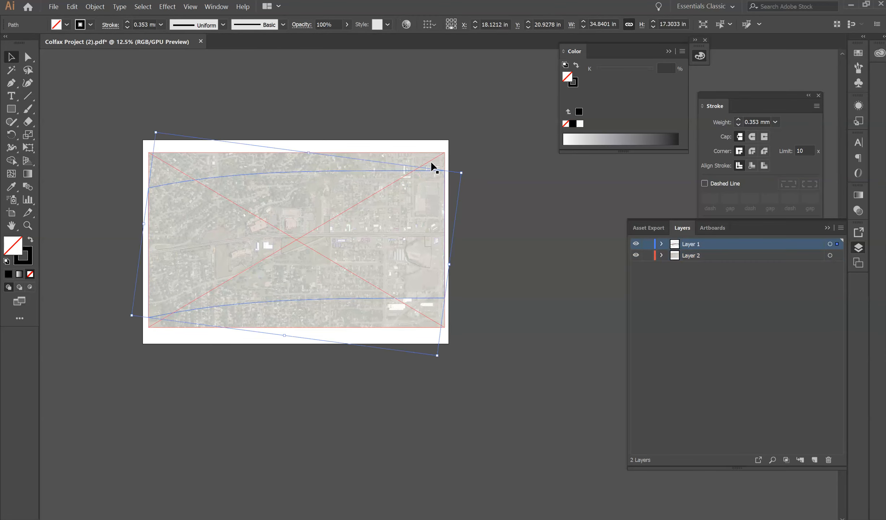
pyautogui.keyDown('shift'); pyautogui.click(431, 160); pyautogui.keyUp('shift')
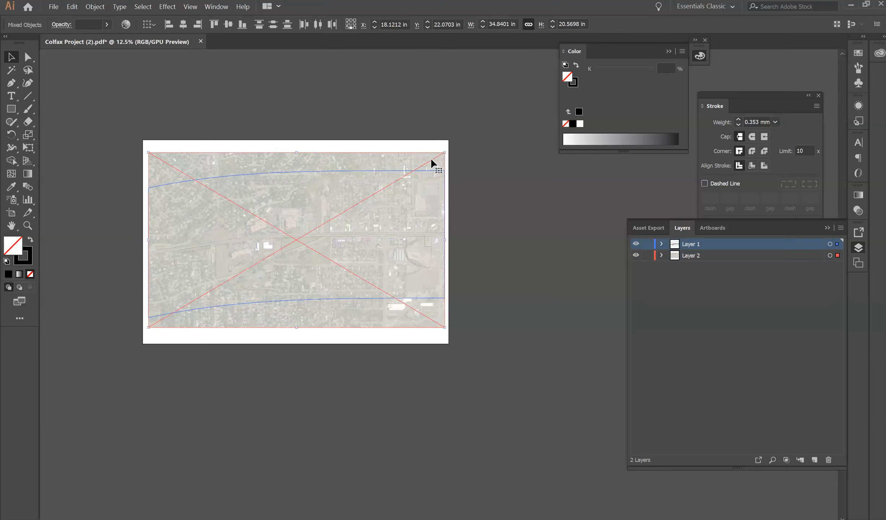
pyautogui.rightClick(431, 163)
pyautogui.click(485, 221)
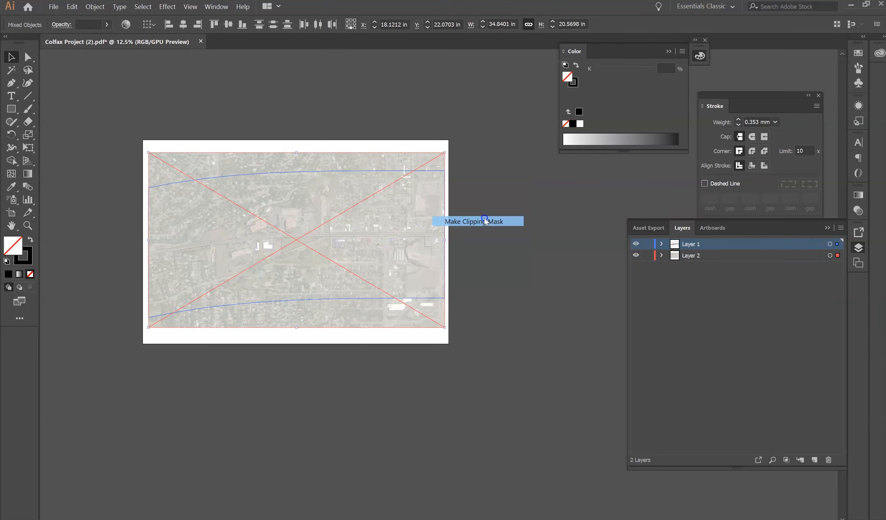
pyautogui.click(574, 228)
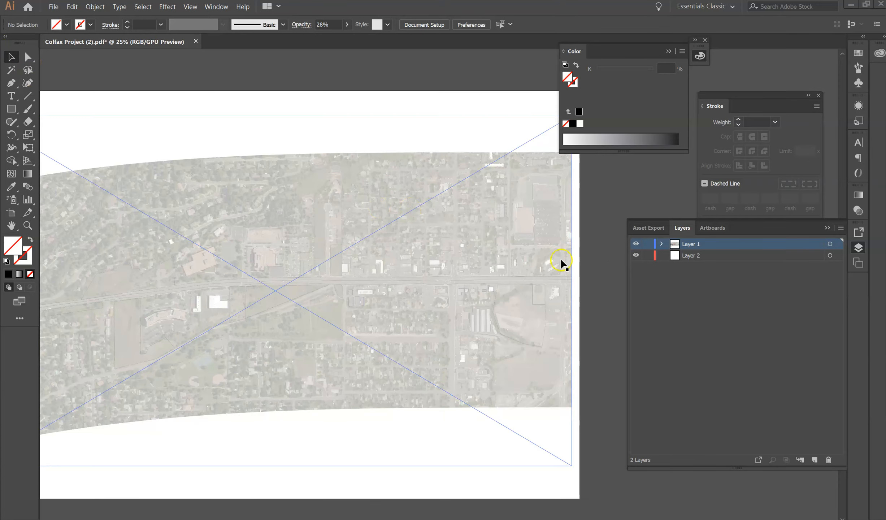
pyautogui.scroll(-1, 561, 257)
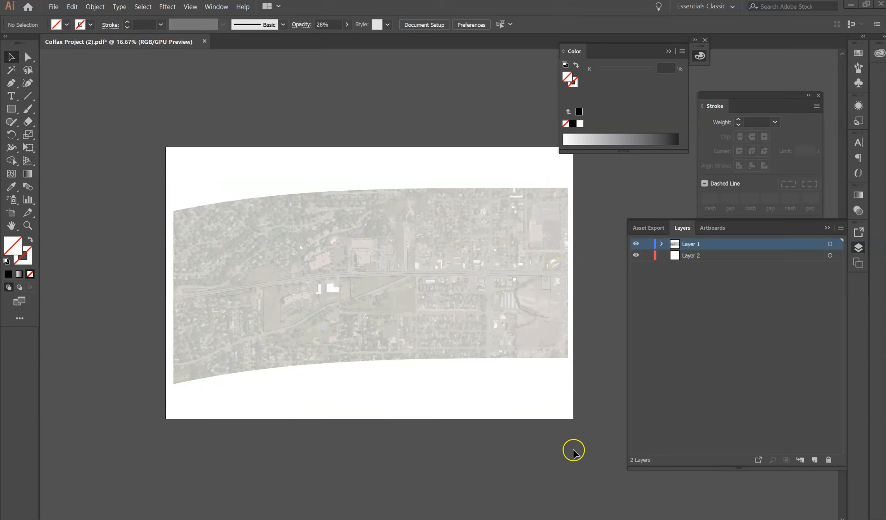
# Step: Isolate the linked aerial image inside the clip group, set its opacity to 30%, and leave isolation mode
pyautogui.doubleClick(342, 340)
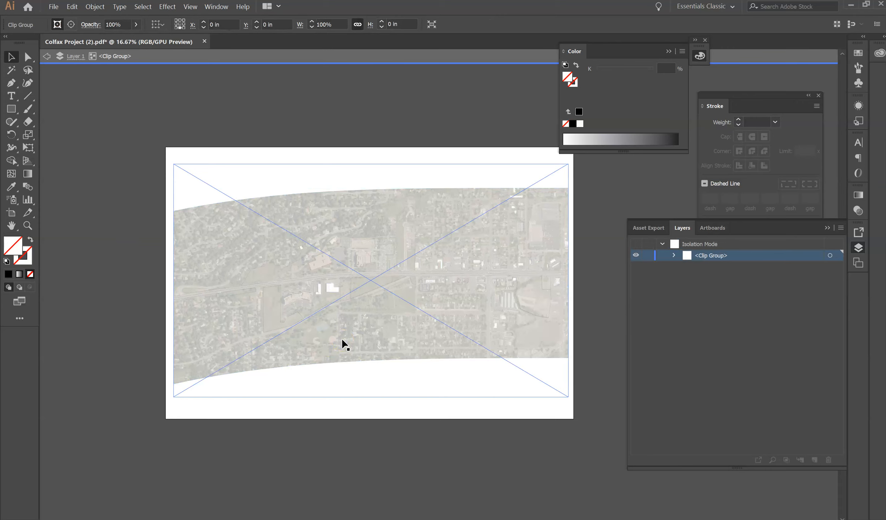
pyautogui.doubleClick(342, 340)
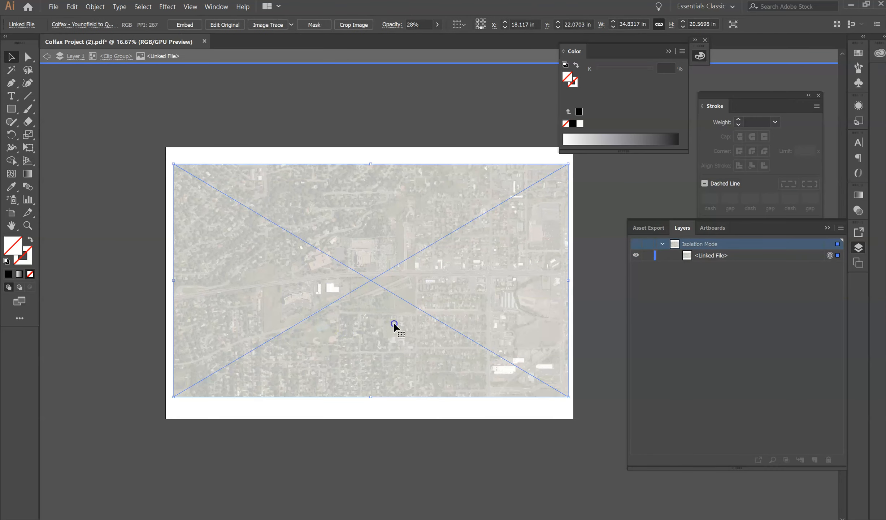
pyautogui.click(597, 263)
pyautogui.click(503, 252)
pyautogui.click(860, 211)
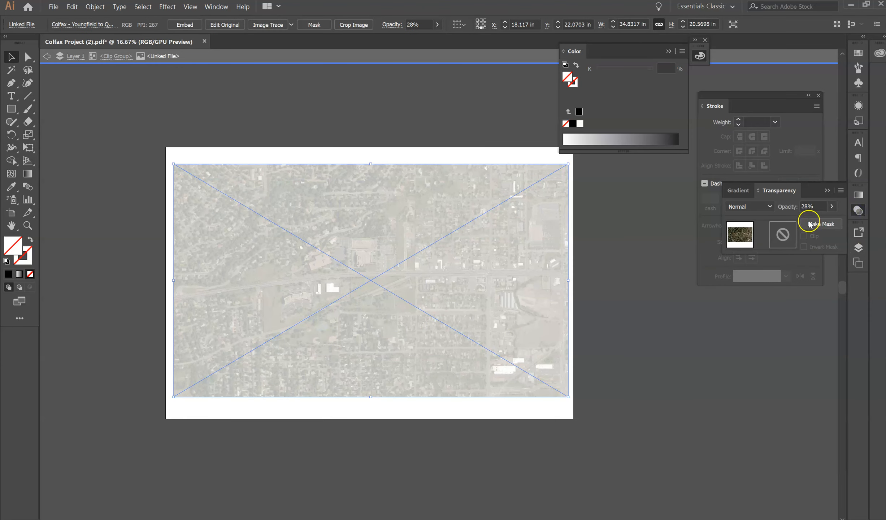
pyautogui.click(813, 206)
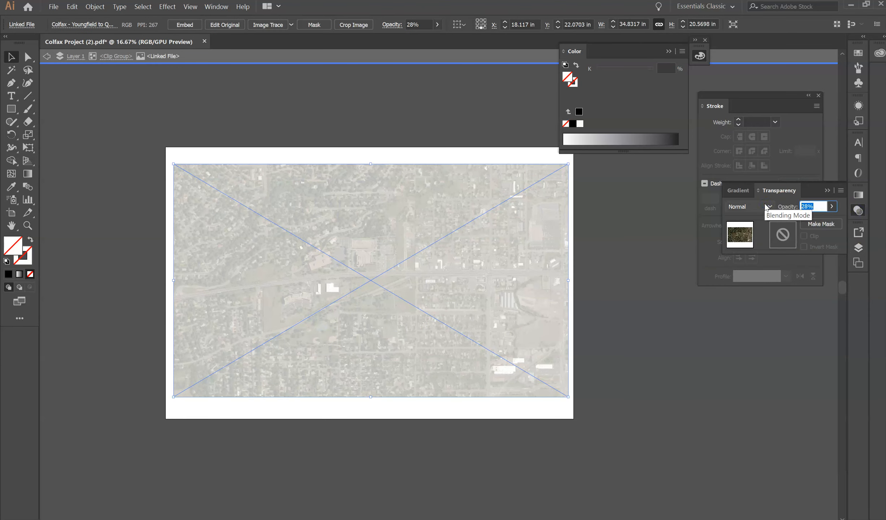
pyautogui.click(705, 237)
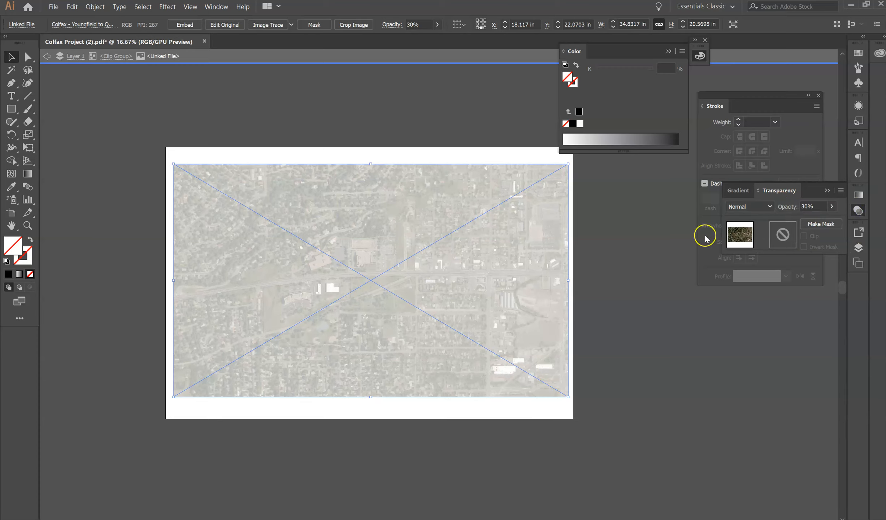
pyautogui.click(616, 246)
pyautogui.doubleClick(616, 246)
pyautogui.click(655, 283)
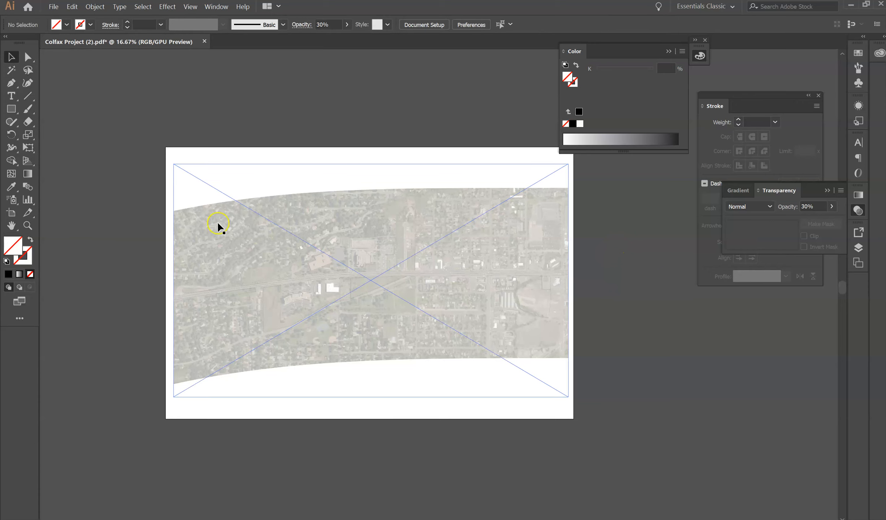
# Step: Move the clipped aerial image from Layer 1 to Layer 2, keeping the linework on Layer 1
pyautogui.moveTo(103, 364)
pyautogui.mouseDown()
pyautogui.moveTo(670, 253)
pyautogui.moveTo(607, 209)
pyautogui.mouseUp()
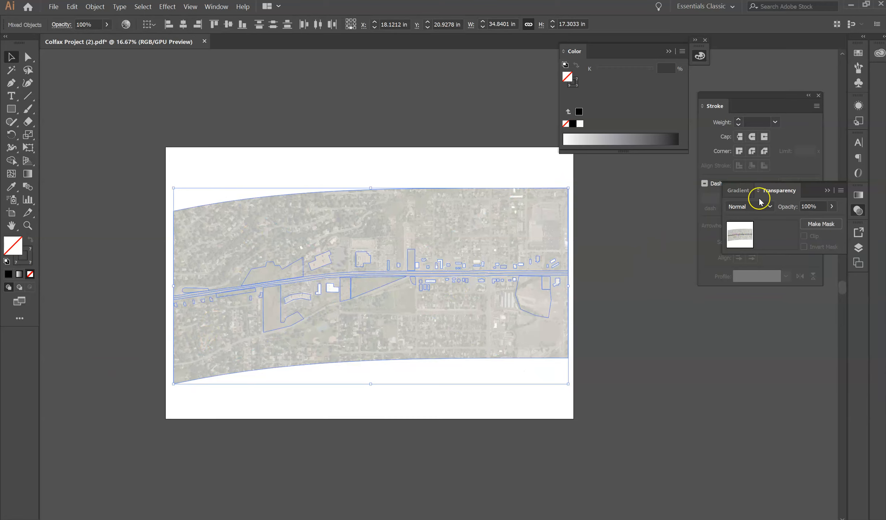
pyautogui.click(858, 247)
pyautogui.click(838, 244)
pyautogui.click(476, 210)
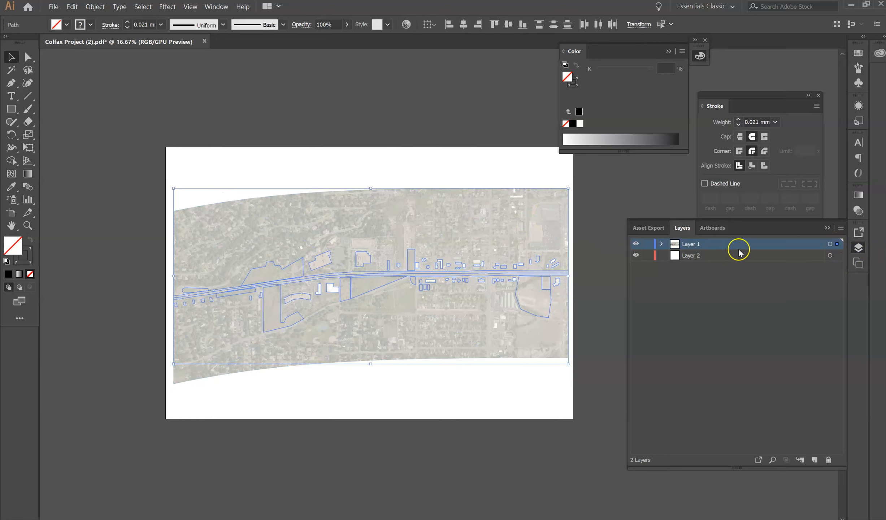
pyautogui.click(518, 458)
pyautogui.click(504, 355)
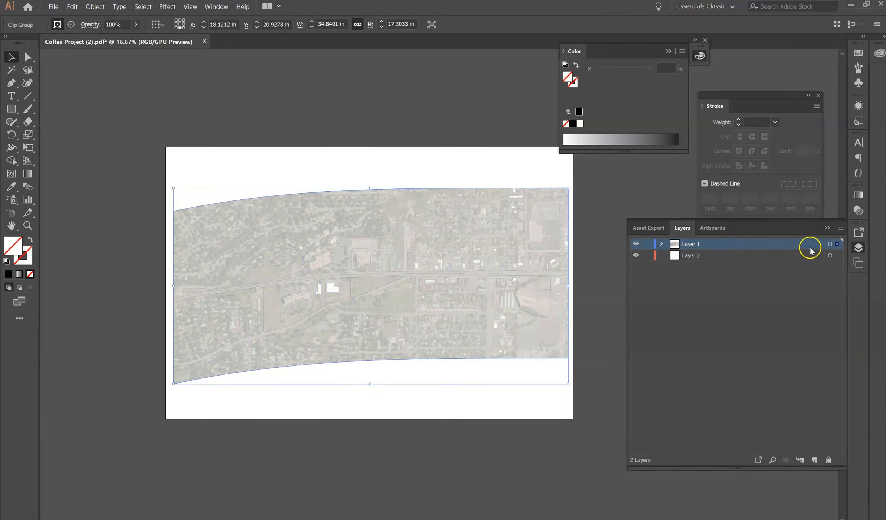
pyautogui.moveTo(837, 243); pyautogui.dragTo(837, 256)
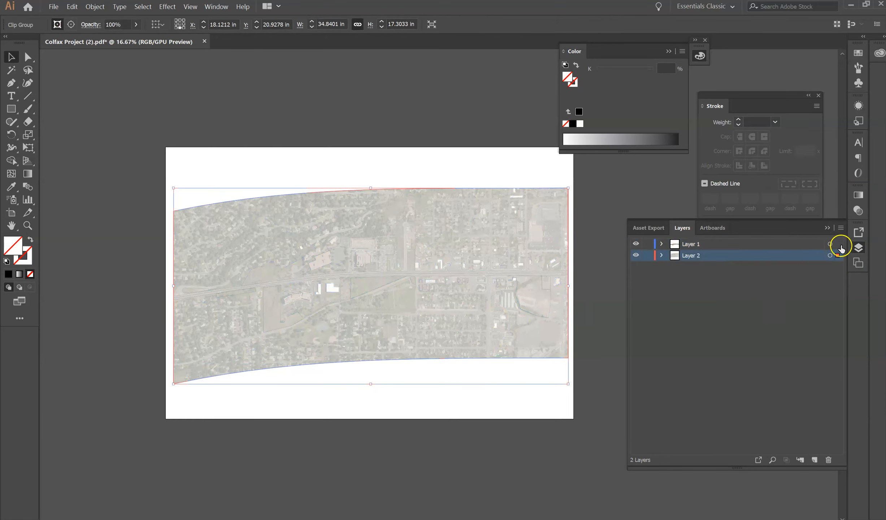
# Step: Select all the linework on Layer 1 and paste a copy of it in place
pyautogui.click(838, 244)
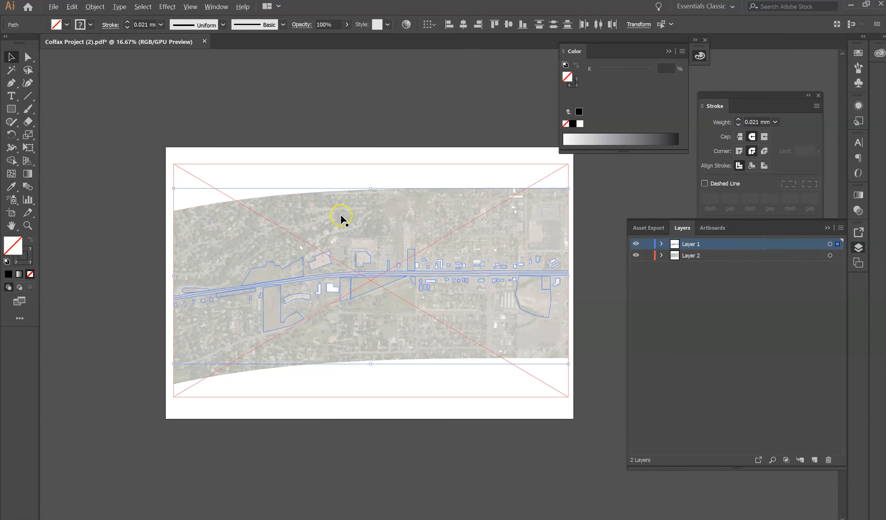
pyautogui.scroll(1, 386, 226)
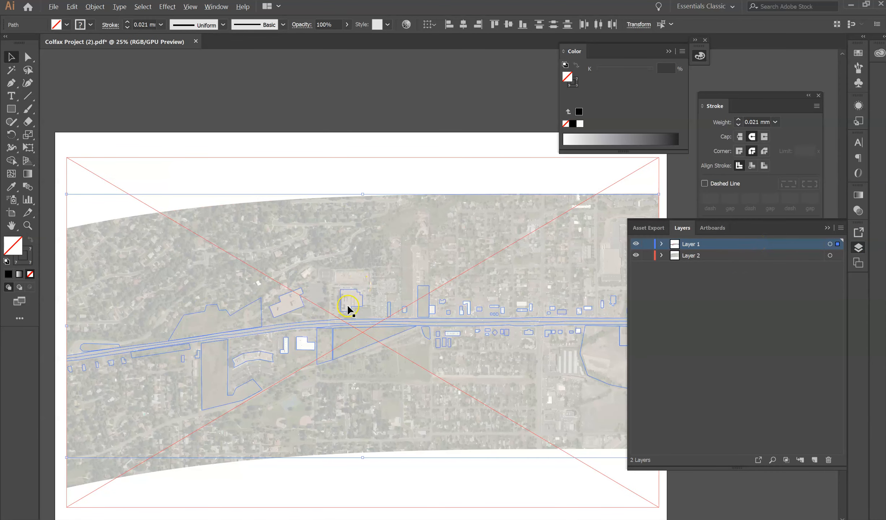
pyautogui.scroll(4, 347, 304)
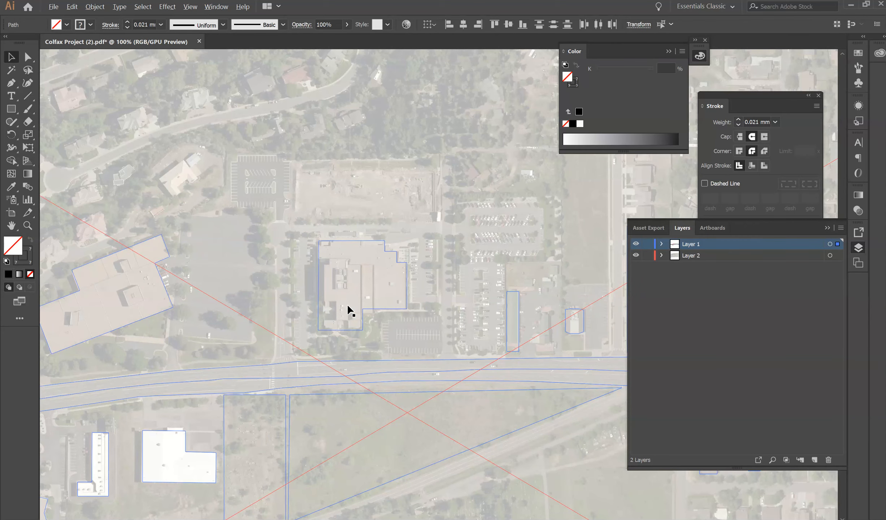
pyautogui.scroll(-2, 347, 304)
pyautogui.scroll(-1, 337, 175)
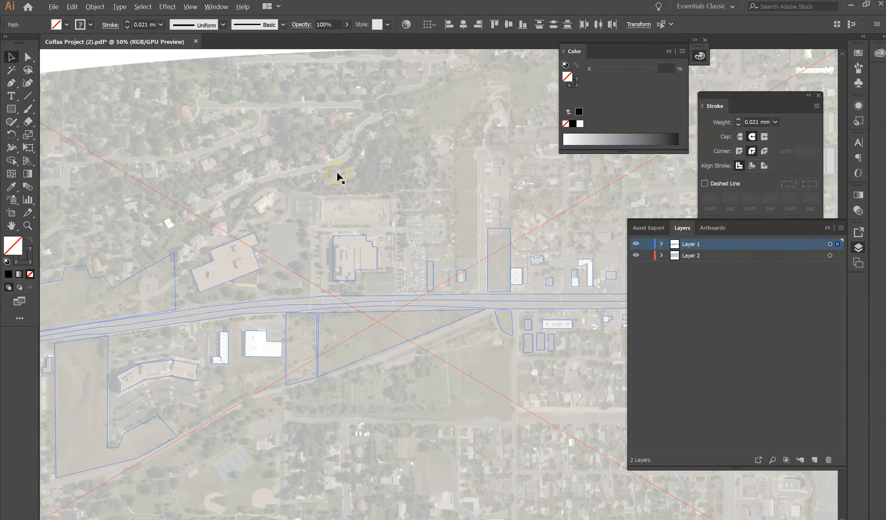
pyautogui.scroll(-1, 338, 177)
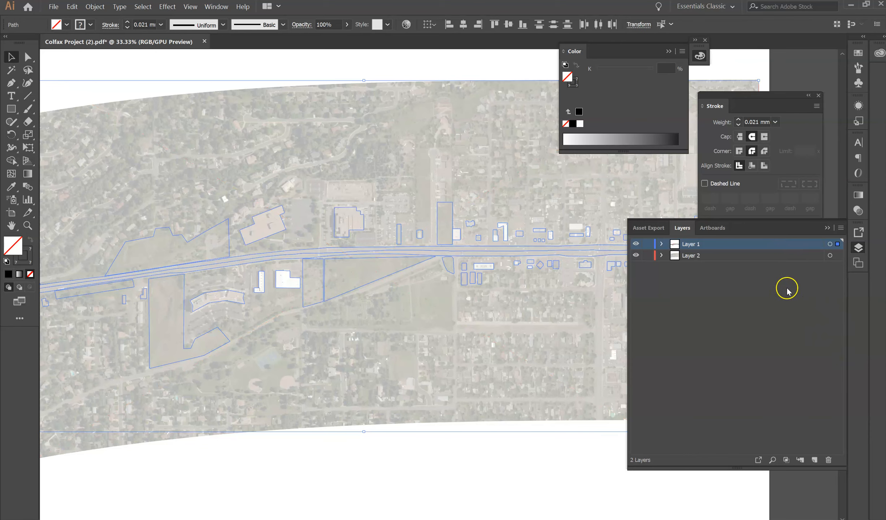
pyautogui.click(71, 6)
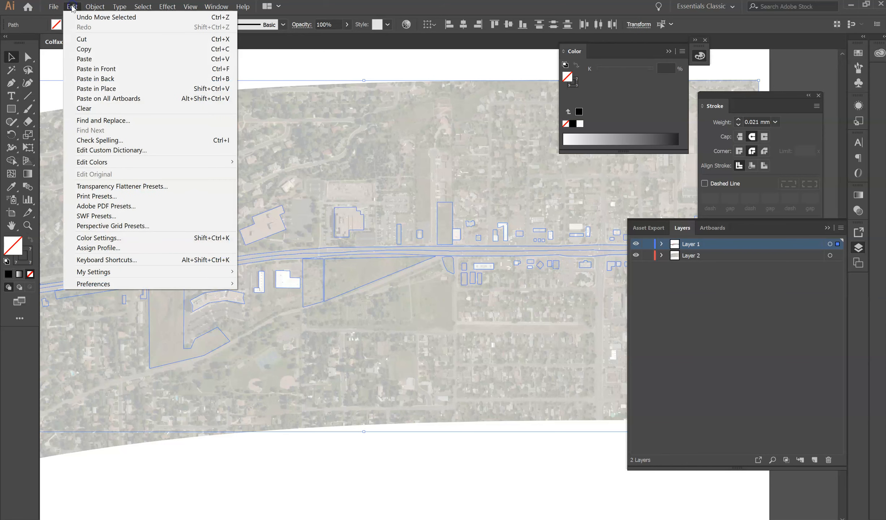
pyautogui.click(96, 89)
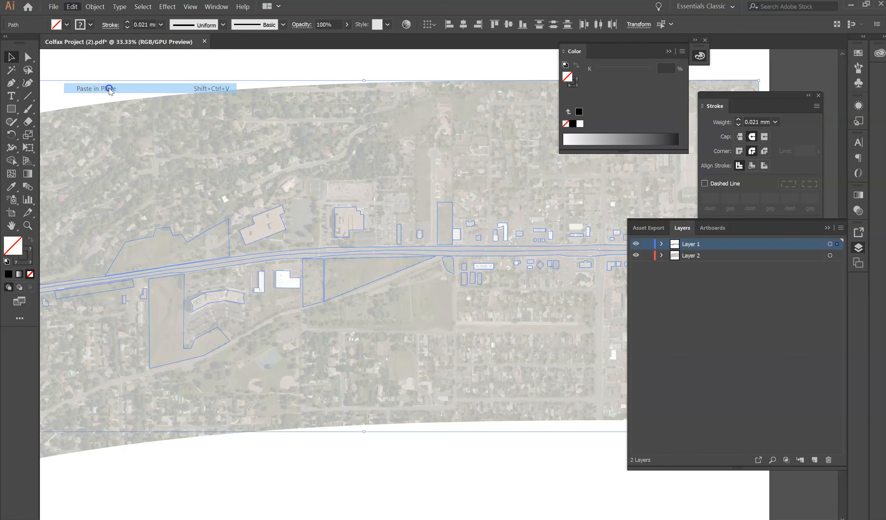
# Step: Move the duplicated linework onto a new layer and place that layer between Layer 1 and Layer 2
pyautogui.scroll(1, 504, 200)
pyautogui.click(814, 460)
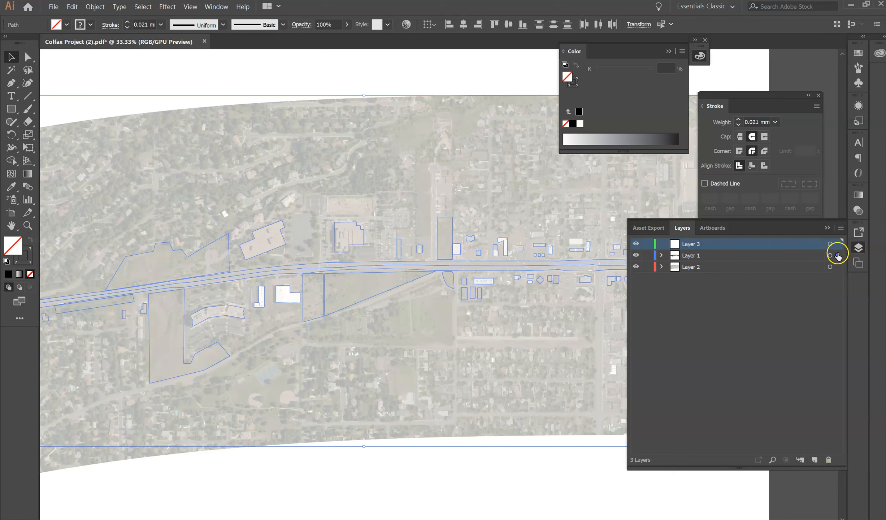
pyautogui.moveTo(805, 244); pyautogui.dragTo(784, 261)
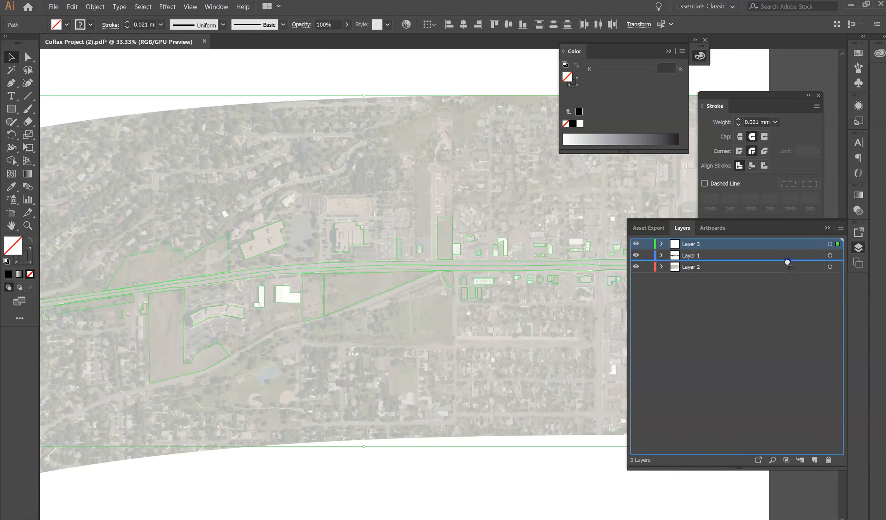
# Step: Lock and hide Layer 1, and keep the duplicate linework on Layer 3 shown
pyautogui.click(636, 255)
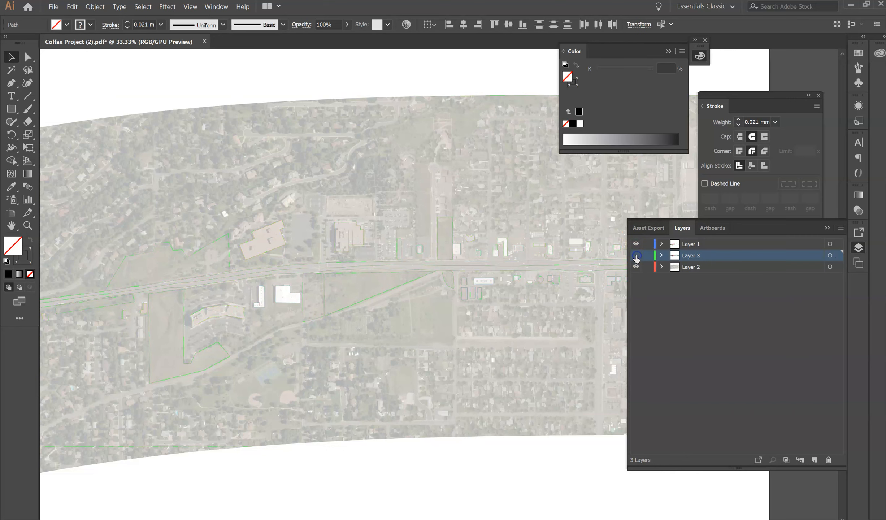
pyautogui.click(428, 258)
pyautogui.click(636, 244)
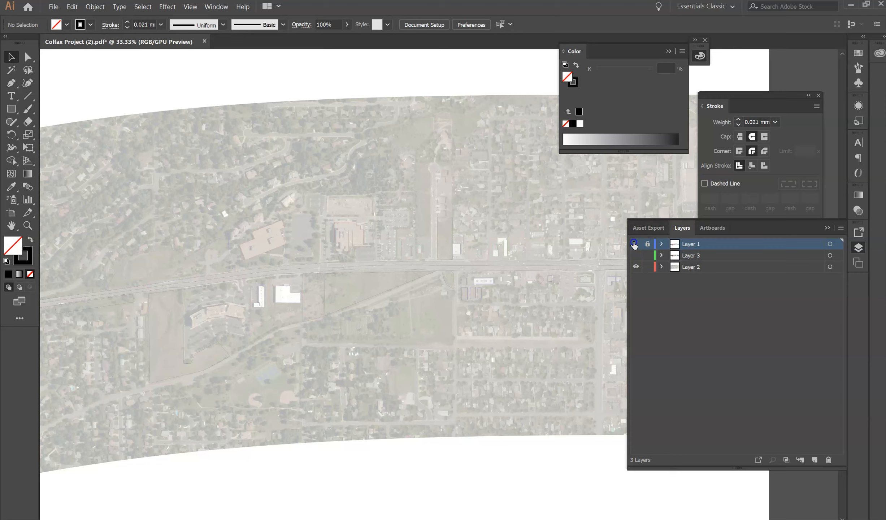
pyautogui.click(648, 244)
pyautogui.click(635, 255)
# Step: Select all the Layer 3 linework and use Shape Builder to fill the five large building footprints with solid black and no stroke
pyautogui.click(834, 255)
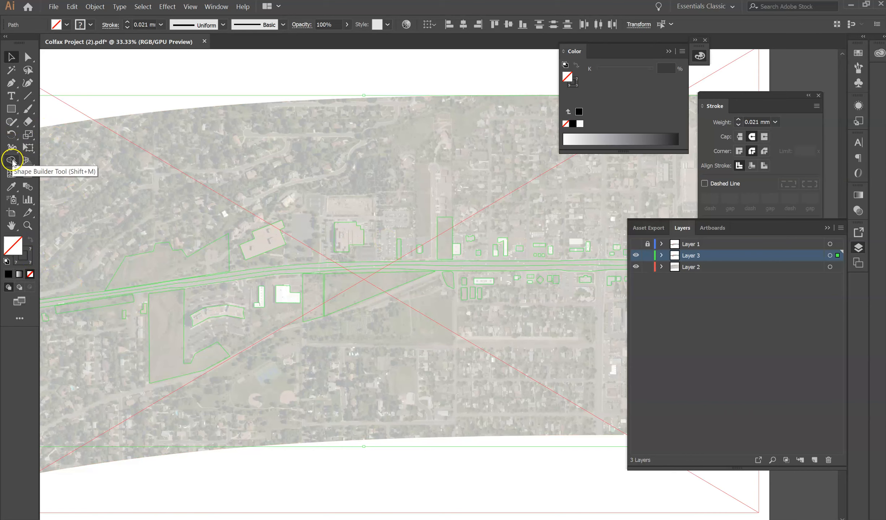
pyautogui.click(11, 160)
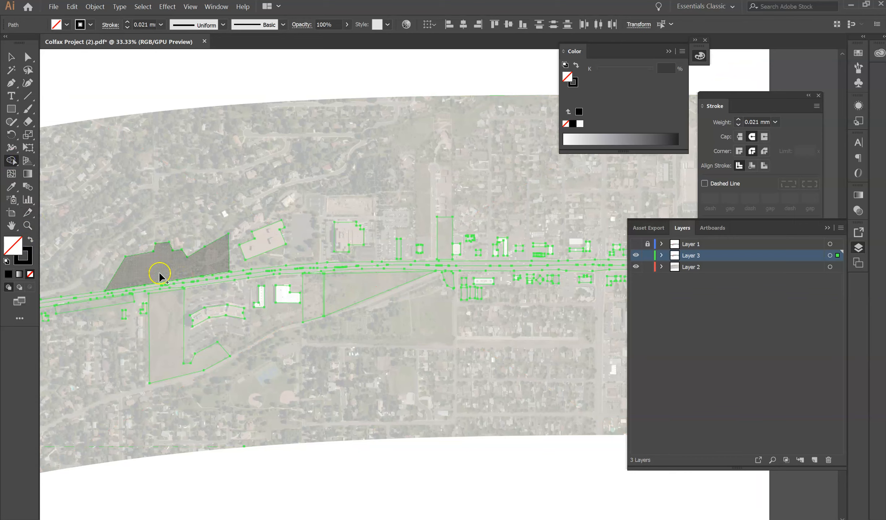
pyautogui.click(30, 240)
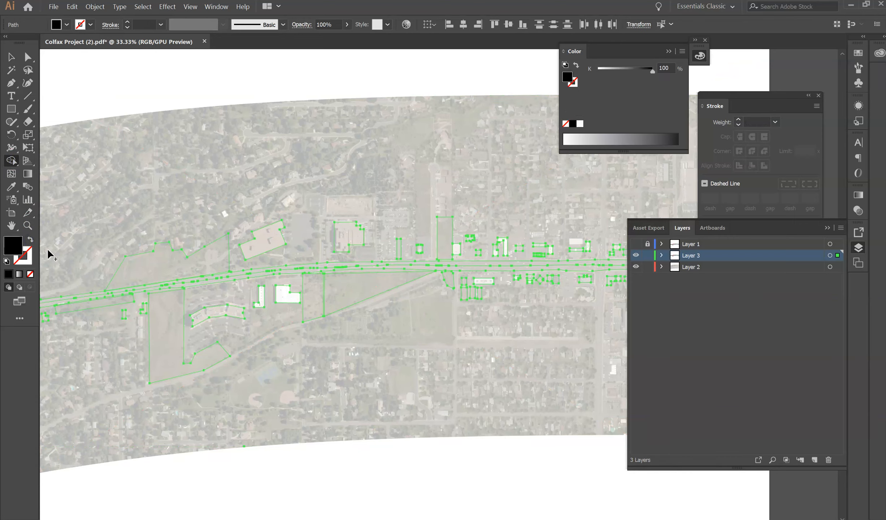
pyautogui.click(260, 243)
pyautogui.click(349, 238)
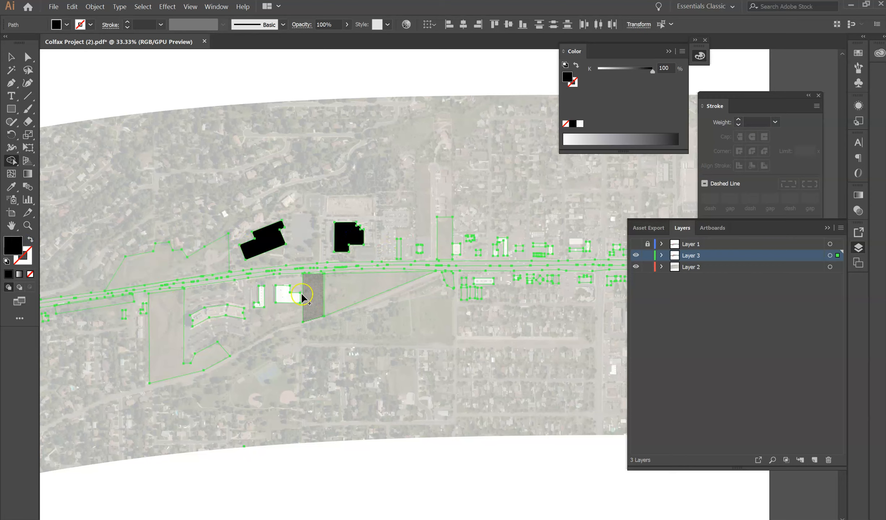
pyautogui.click(288, 296)
pyautogui.click(261, 296)
pyautogui.click(218, 313)
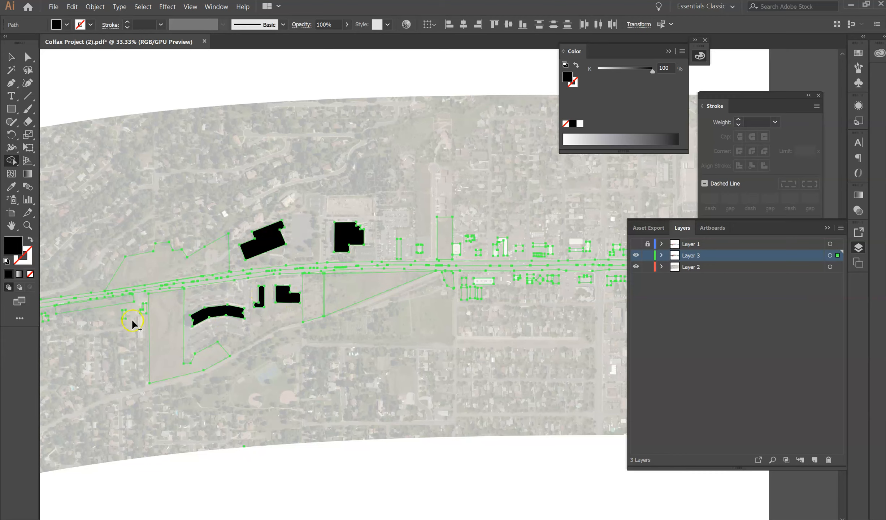
# Step: Fill the small building footprints south of the road at the plan's west end with black
pyautogui.scroll(5, 123, 316)
pyautogui.click(124, 318)
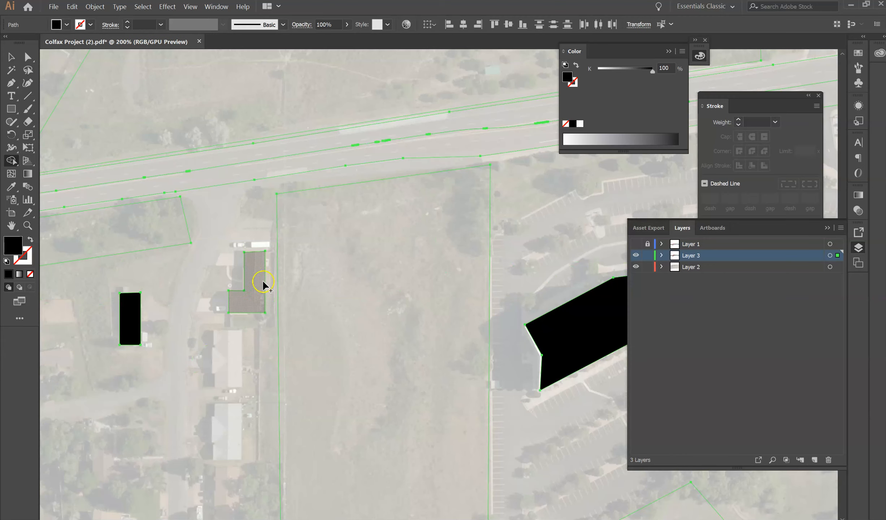
pyautogui.click(258, 283)
pyautogui.scroll(-3, 435, 290)
pyautogui.scroll(-1, 441, 298)
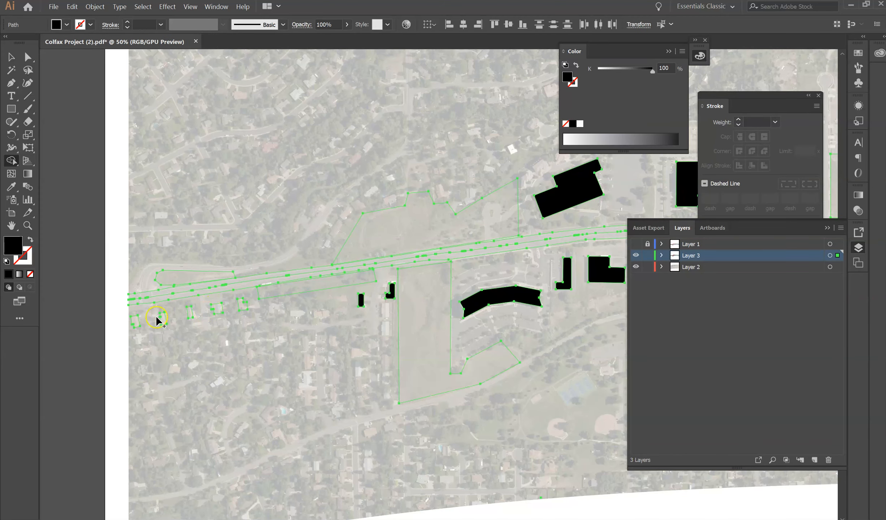
pyautogui.click(135, 323)
pyautogui.click(190, 312)
pyautogui.click(216, 308)
pyautogui.click(242, 304)
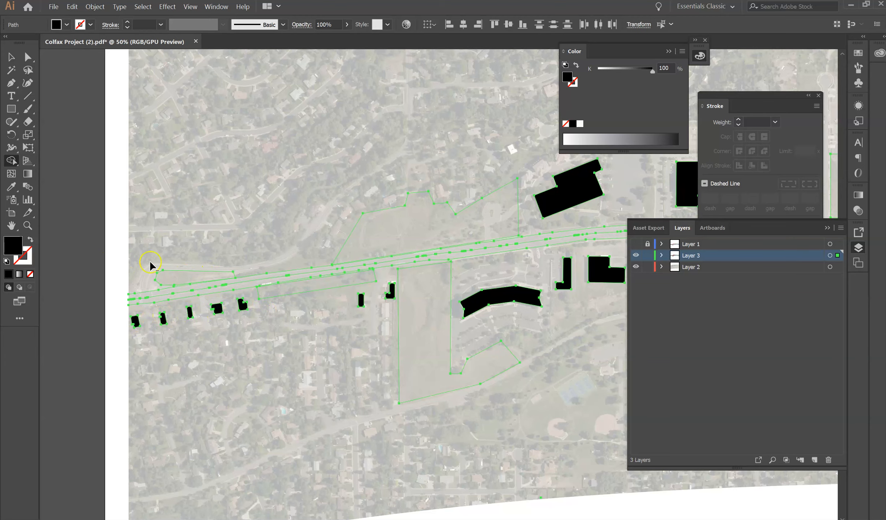
# Step: Fill the four building footprints around the intersection at the plan's east end with black
pyautogui.scroll(-4, 151, 262)
pyautogui.scroll(2, 228, 267)
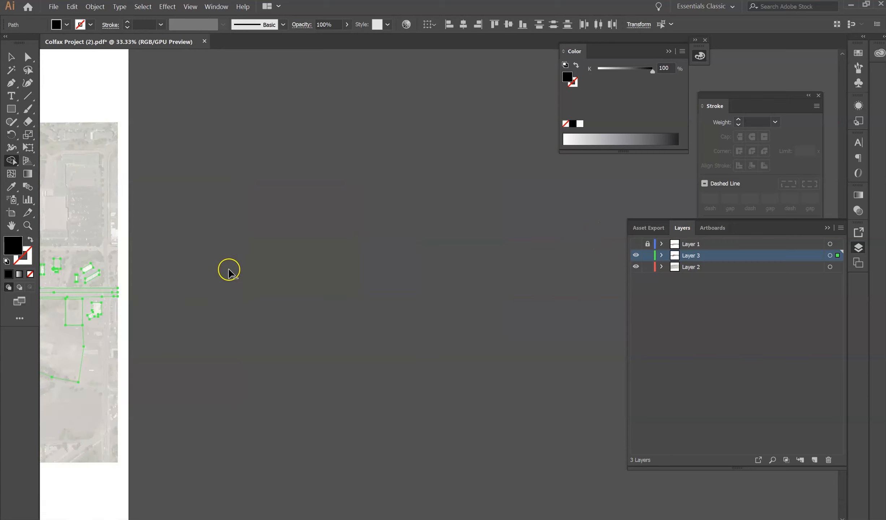
pyautogui.scroll(2, 83, 276)
pyautogui.click(127, 231)
pyautogui.click(157, 279)
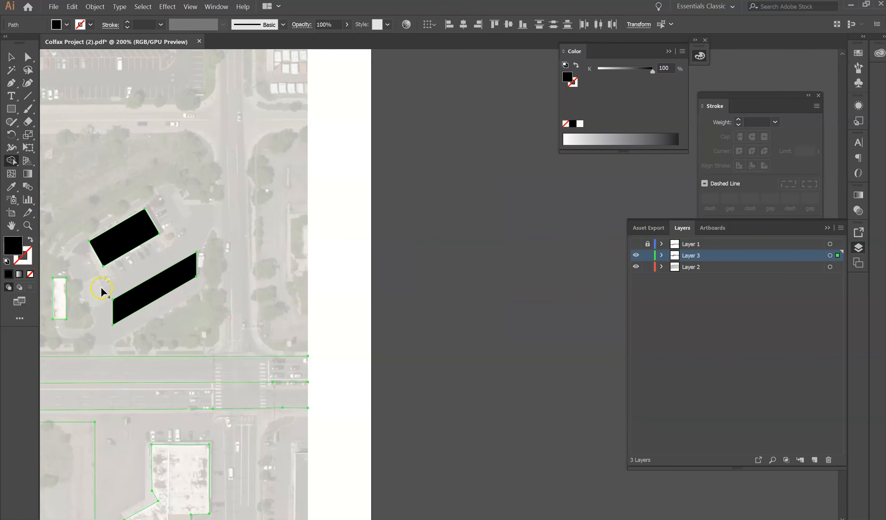
pyautogui.click(59, 299)
pyautogui.click(183, 465)
# Step: Fill the five building footprints north of the road, opposite the large southeast parcel, with black
pyautogui.scroll(-2, 452, 246)
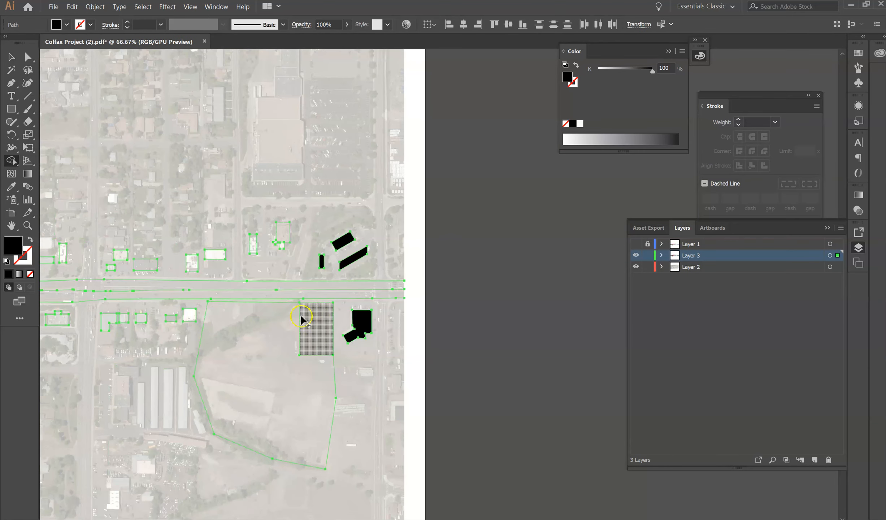
pyautogui.click(282, 232)
pyautogui.click(254, 246)
pyautogui.click(216, 254)
pyautogui.click(193, 263)
pyautogui.click(145, 265)
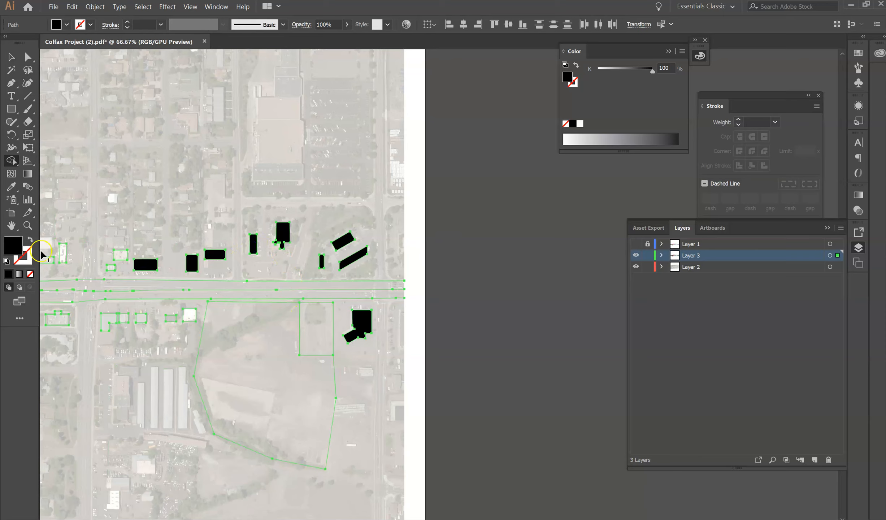
# Step: Switch the fill to white and fill the large southeast parcel, its inner rectangle, the tall north parcel, the triangular parcel and the small curved one
pyautogui.click(574, 133)
pyautogui.click(253, 350)
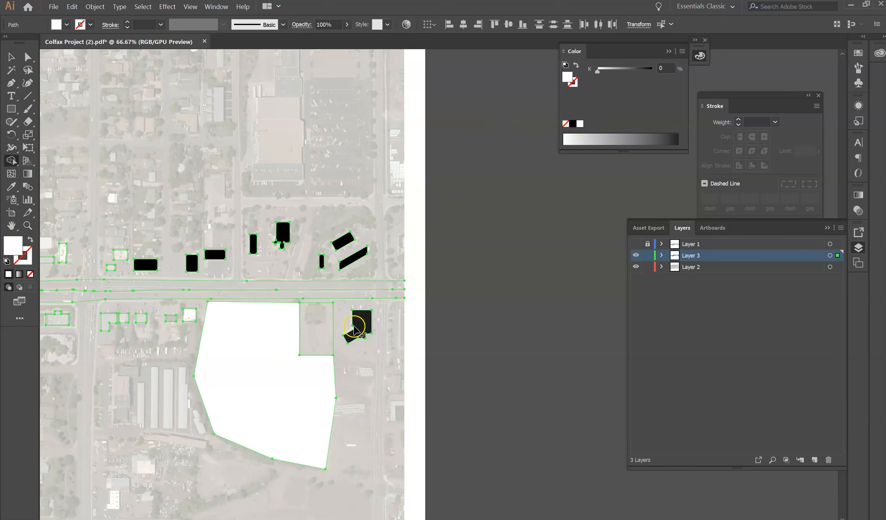
pyautogui.click(326, 329)
pyautogui.scroll(-2, 502, 302)
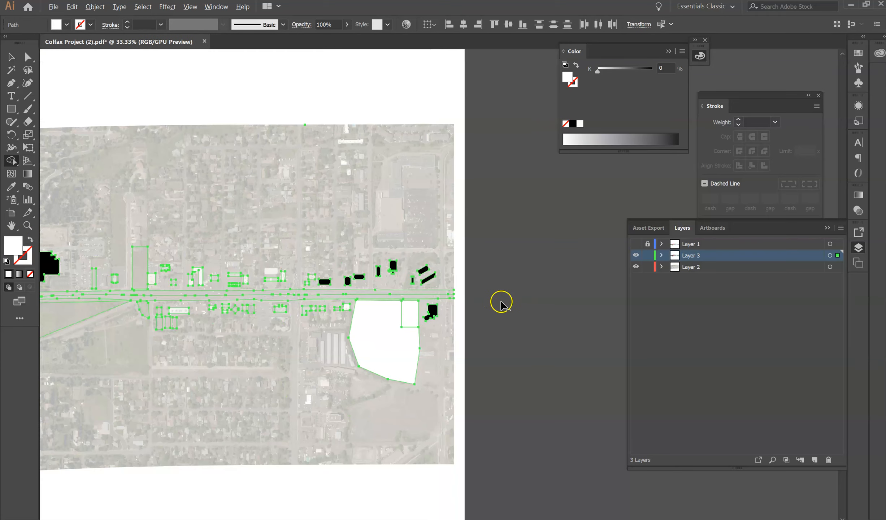
pyautogui.click(85, 277)
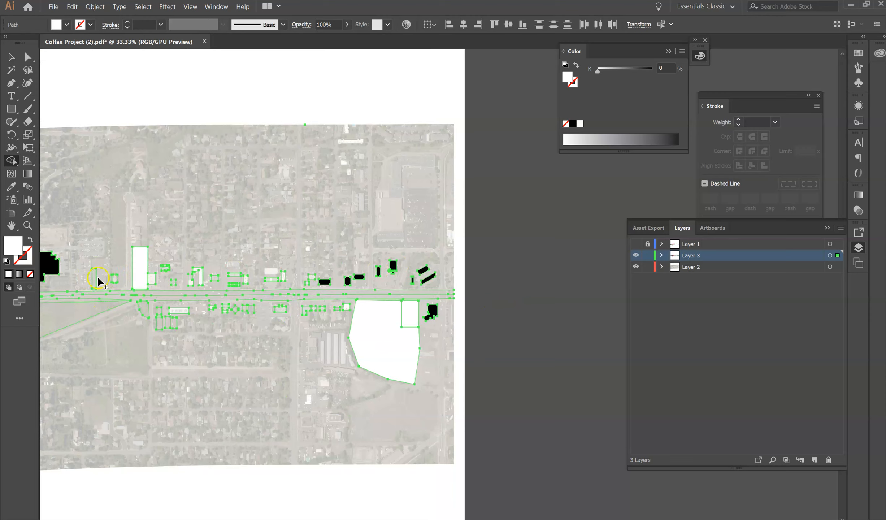
pyautogui.click(70, 311)
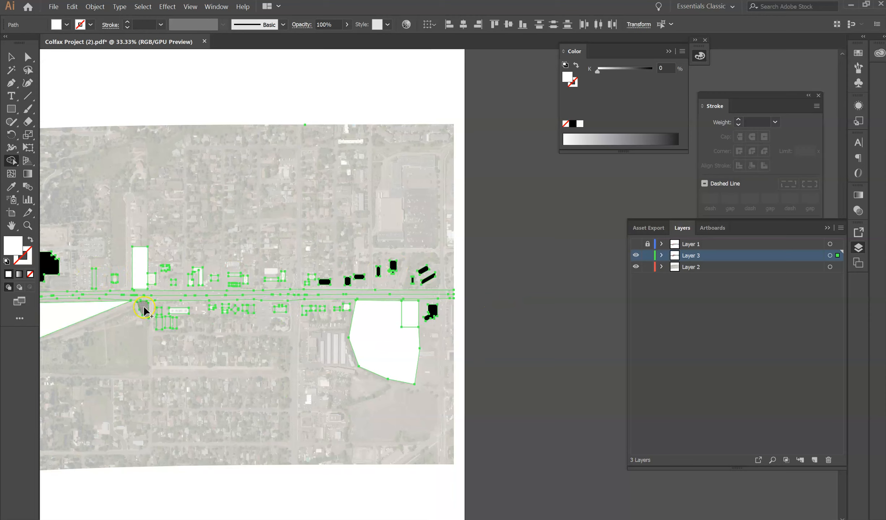
pyautogui.click(144, 307)
# Step: Switch the fill back to black and fill the remaining building footprints between the cross street and the large white southeast parcel
pyautogui.click(573, 125)
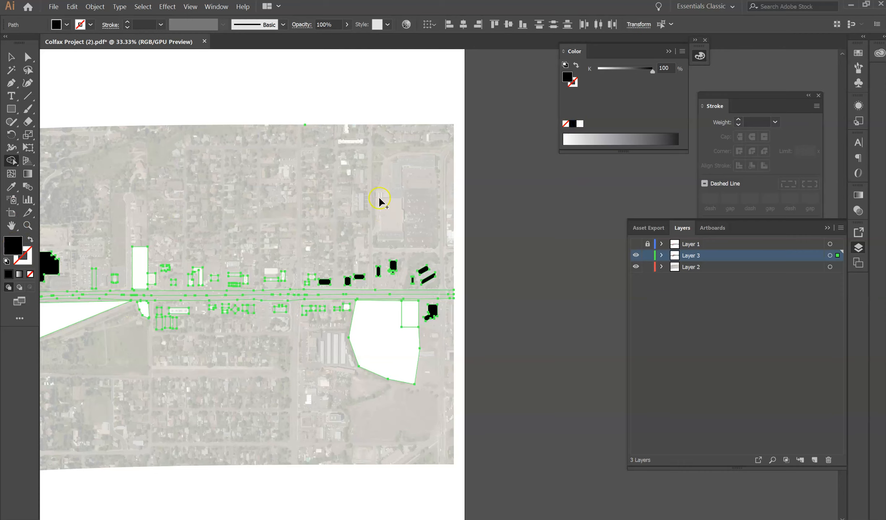
pyautogui.click(335, 309)
pyautogui.scroll(3, 302, 290)
pyautogui.click(316, 270)
pyautogui.click(316, 349)
pyautogui.click(328, 251)
pyautogui.click(336, 345)
pyautogui.click(362, 349)
pyautogui.click(405, 348)
# Step: Fill the buildings directly west of the cross street with black: one south of the road and the group north of it
pyautogui.click(242, 348)
pyautogui.click(241, 253)
pyautogui.click(218, 257)
pyautogui.click(128, 256)
pyautogui.click(107, 275)
pyautogui.click(97, 275)
pyautogui.click(80, 277)
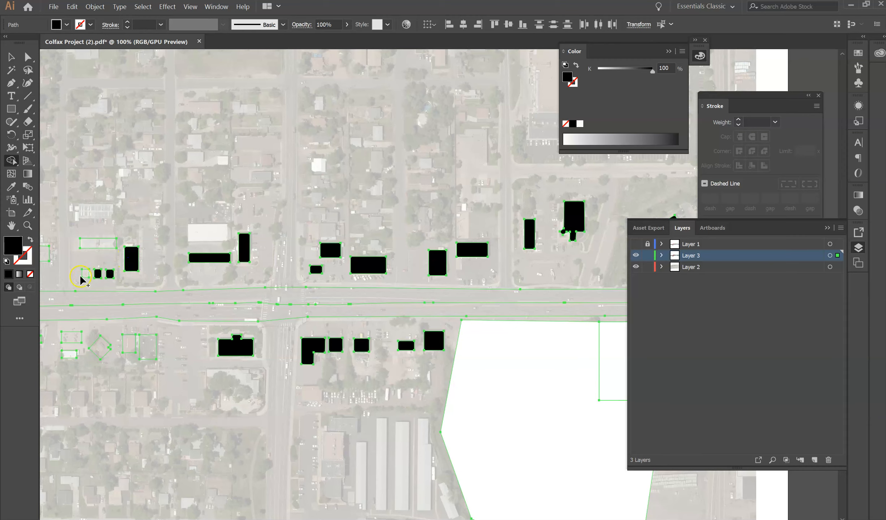
pyautogui.click(92, 246)
# Step: Fill the five closely spaced footprints south of the road, including the diamond-shaped one, with black
pyautogui.click(140, 348)
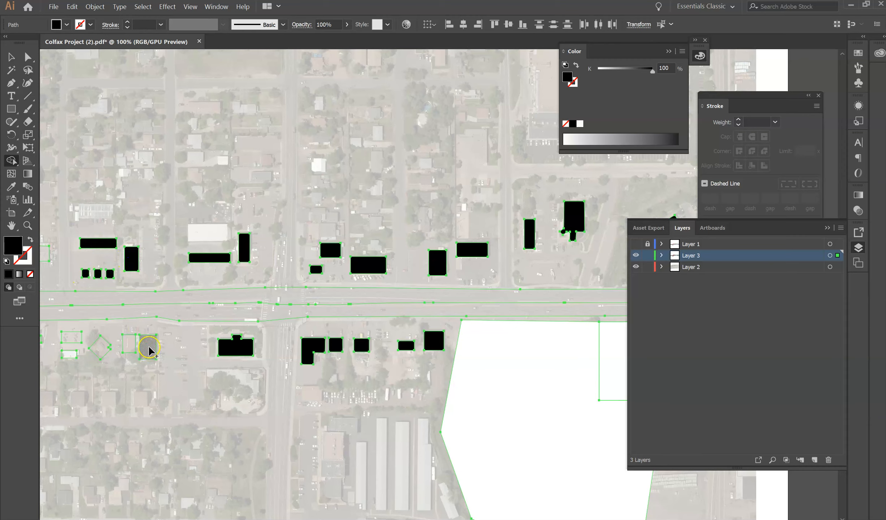
pyautogui.click(130, 345)
pyautogui.click(100, 347)
pyautogui.click(71, 338)
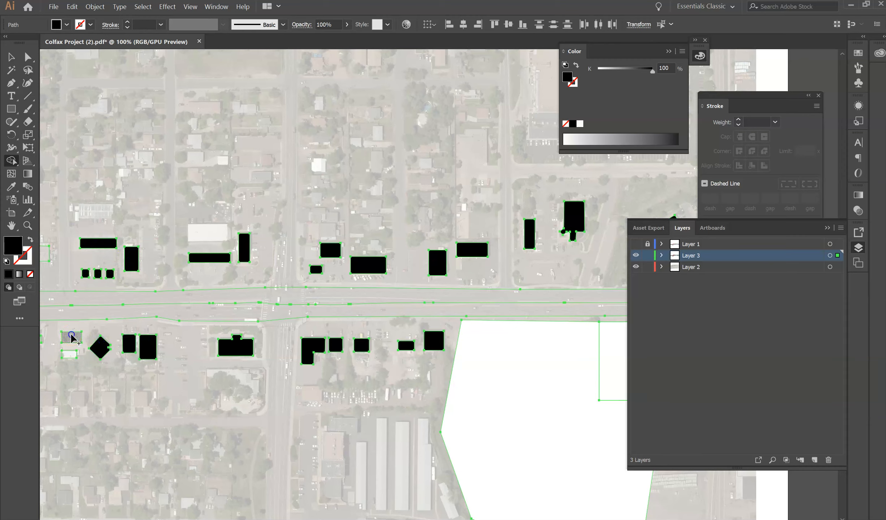
pyautogui.click(70, 356)
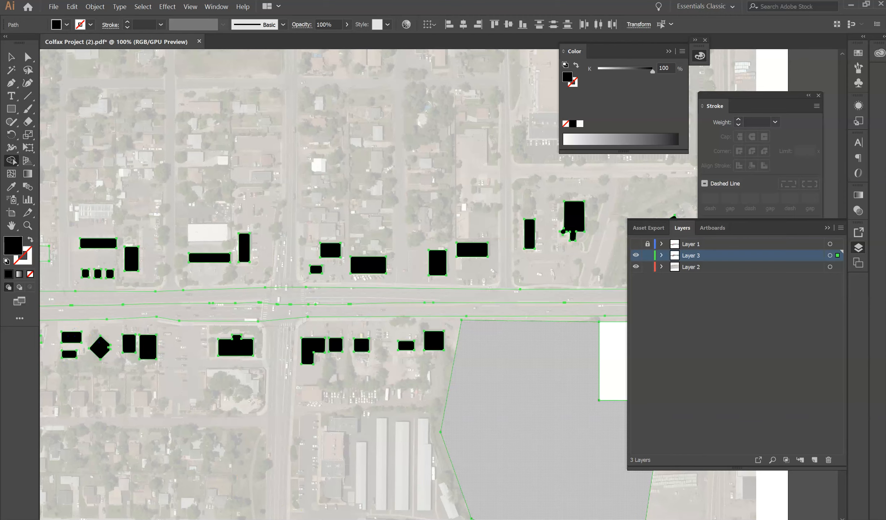
# Step: Fill the next five footprints farther west with black, including the hooked building north of the road and the long one south of it
pyautogui.hscroll(-10, 441, 288)
pyautogui.hscroll(-2, 512, 411)
pyautogui.click(410, 252)
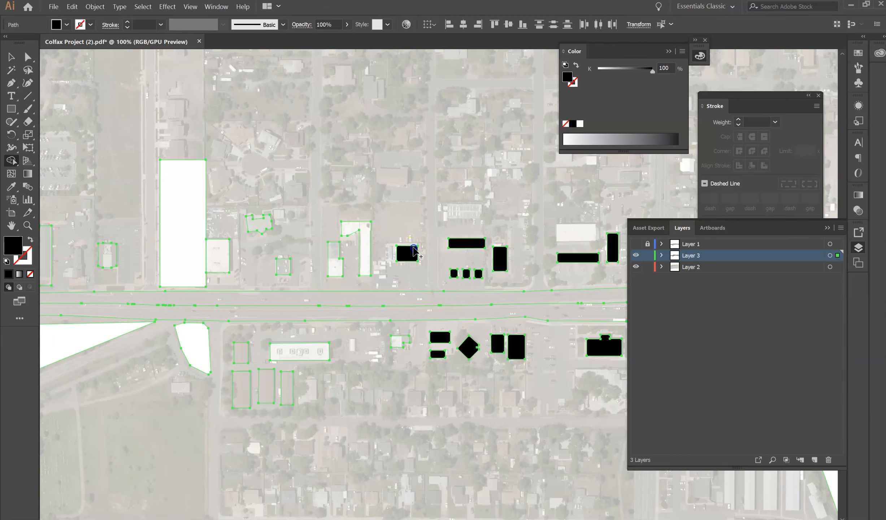
pyautogui.click(369, 239)
pyautogui.click(338, 262)
pyautogui.click(307, 352)
pyautogui.click(399, 342)
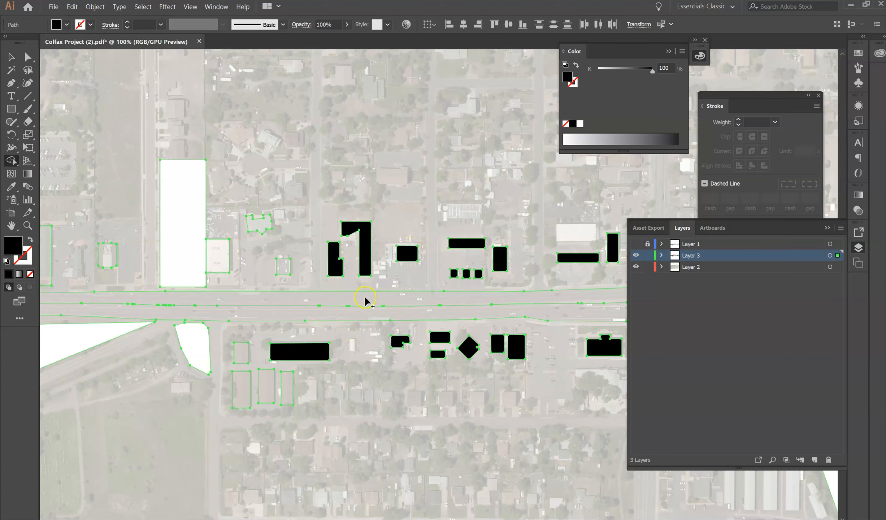
# Step: Fill the four building footprints on both sides of the tall white parcel north of the road with black
pyautogui.click(255, 223)
pyautogui.click(283, 268)
pyautogui.click(217, 255)
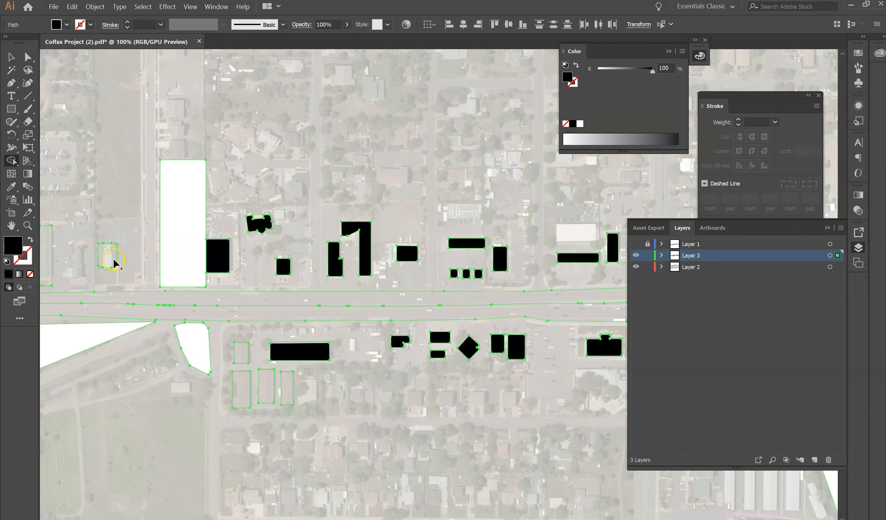
pyautogui.click(108, 255)
# Step: Fill the four rectangular buildings east of the curved white parcel and the narrow building north of the road with black
pyautogui.click(242, 382)
pyautogui.click(242, 352)
pyautogui.click(268, 385)
pyautogui.click(291, 394)
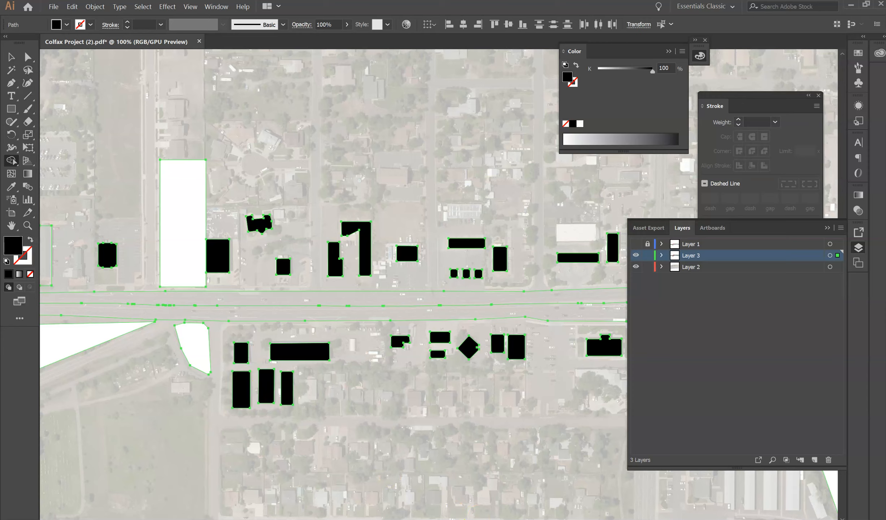
pyautogui.hscroll(-10, 333, 285)
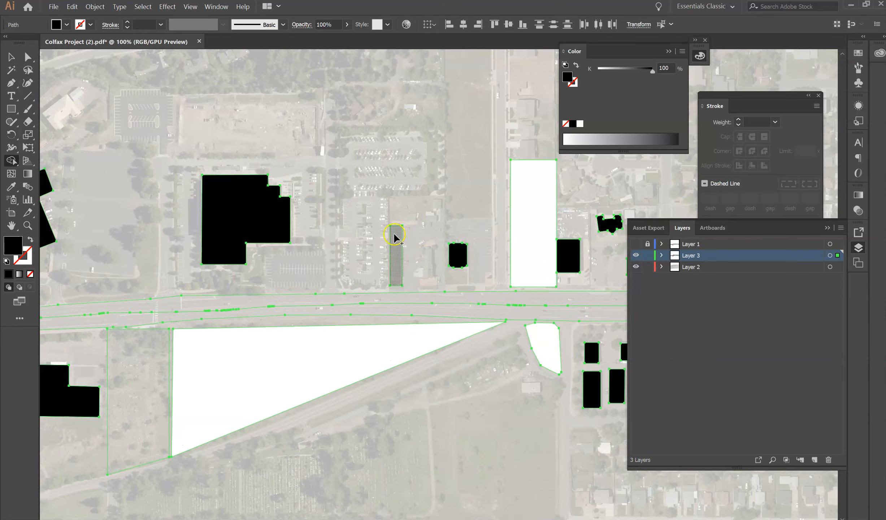
pyautogui.click(399, 251)
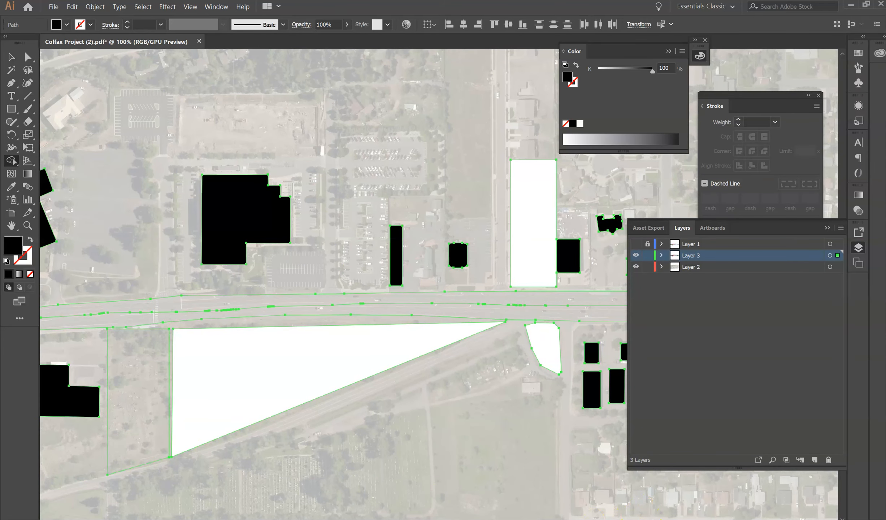
# Step: Switch the fill to white and fill the L-shaped parcel, the irregular parcel north of the road and the long strip south of it
pyautogui.hscroll(-15, 333, 284)
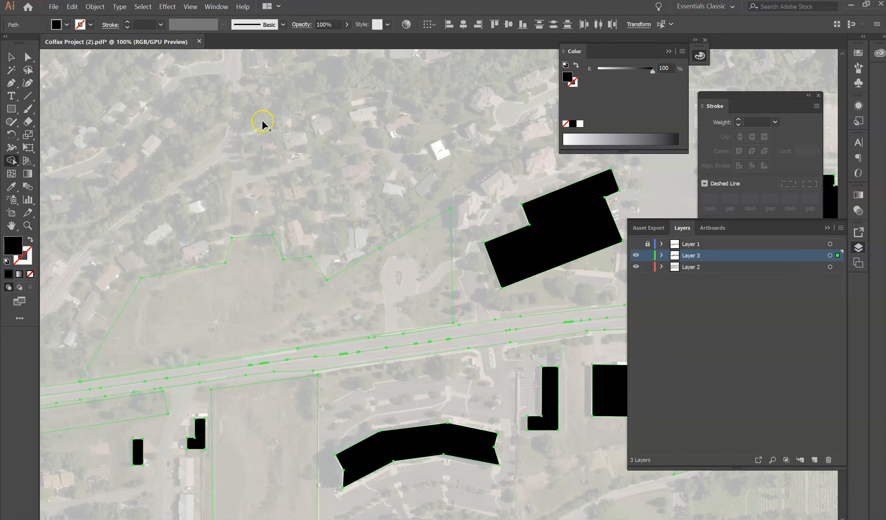
pyautogui.scroll(-2, 262, 124)
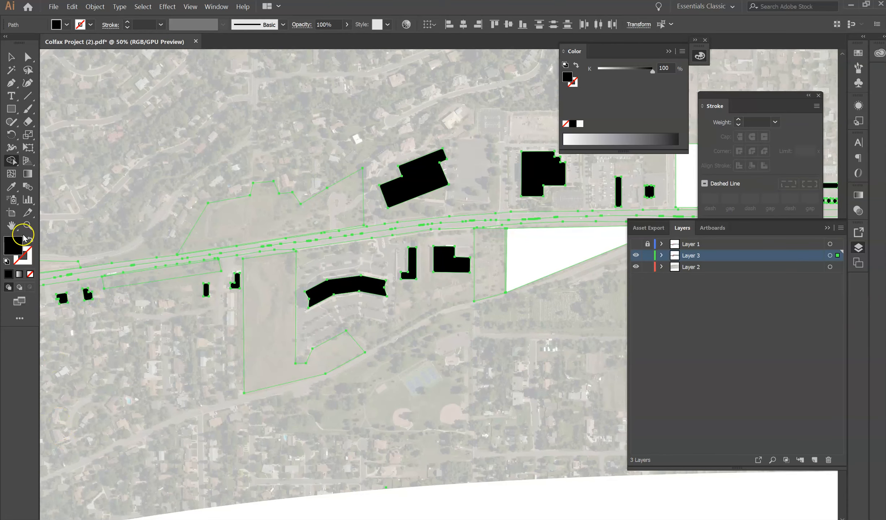
pyautogui.click(579, 123)
pyautogui.click(278, 280)
pyautogui.click(263, 228)
pyautogui.click(172, 271)
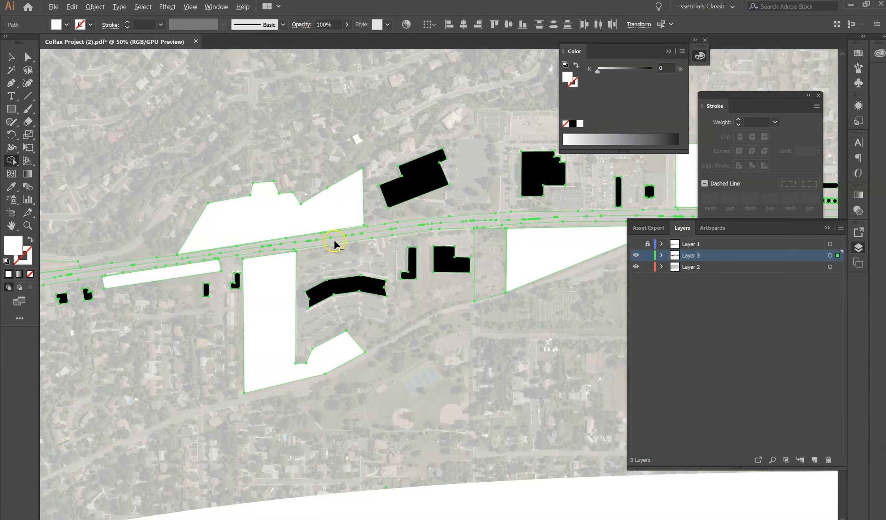
# Step: Fill the parcel adjoining the triangular one and the strip north of the road at the west end with white
pyautogui.scroll(-1, 335, 244)
pyautogui.scroll(-1, 502, 241)
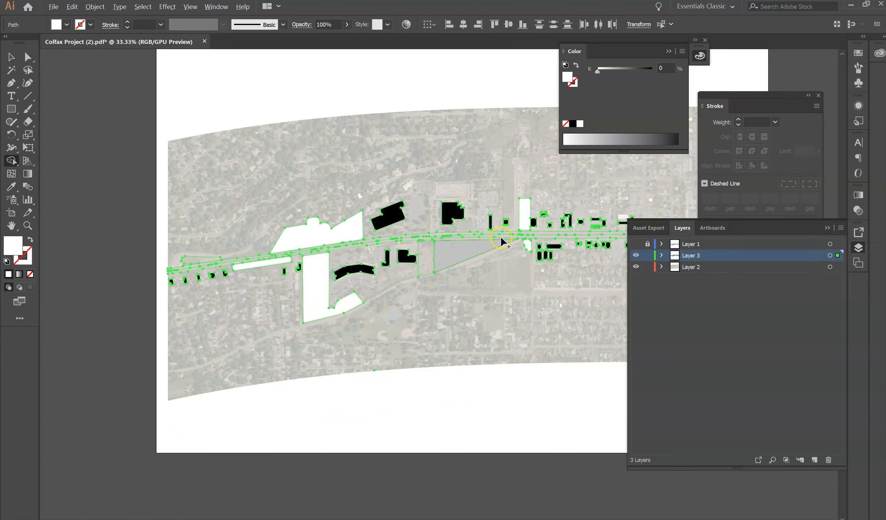
pyautogui.scroll(-2, 466, 251)
pyautogui.click(445, 257)
pyautogui.click(414, 260)
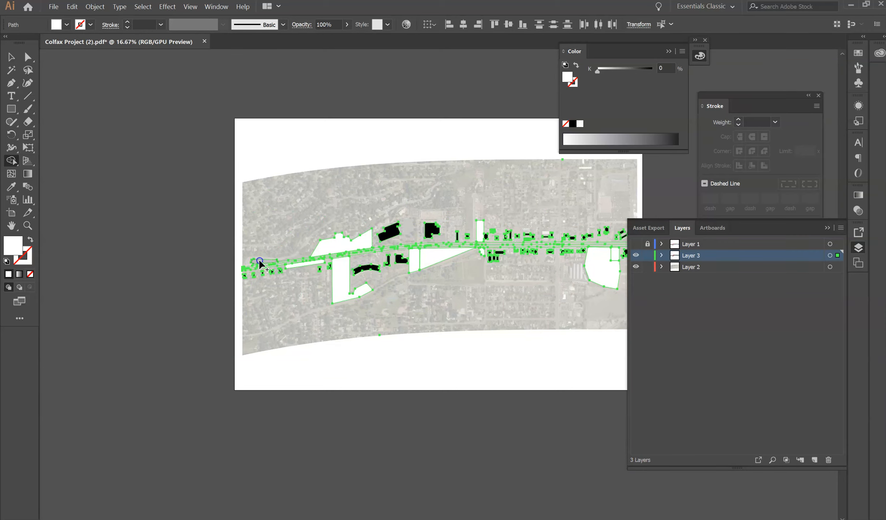
# Step: Switch from Shape Builder to the Selection tool and deselect all the artwork
pyautogui.scroll(1, 249, 275)
pyautogui.scroll(2, 252, 278)
pyautogui.click(11, 57)
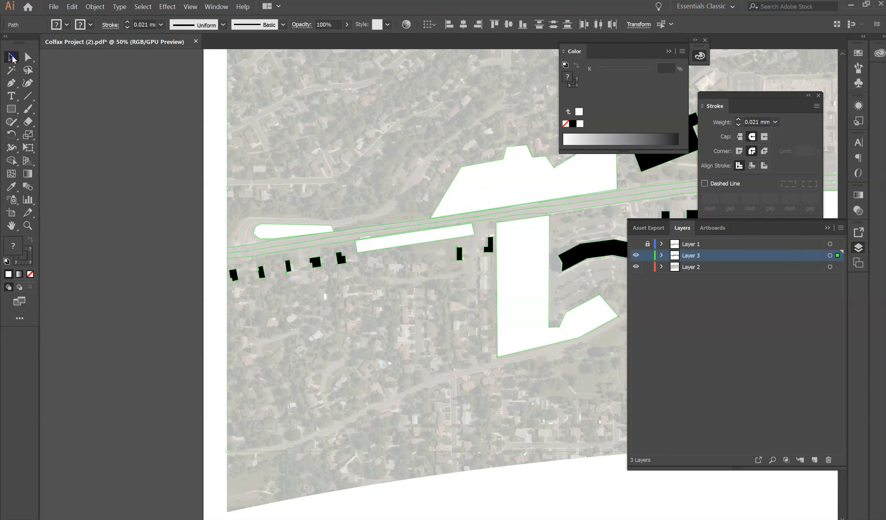
pyautogui.scroll(-2, 114, 275)
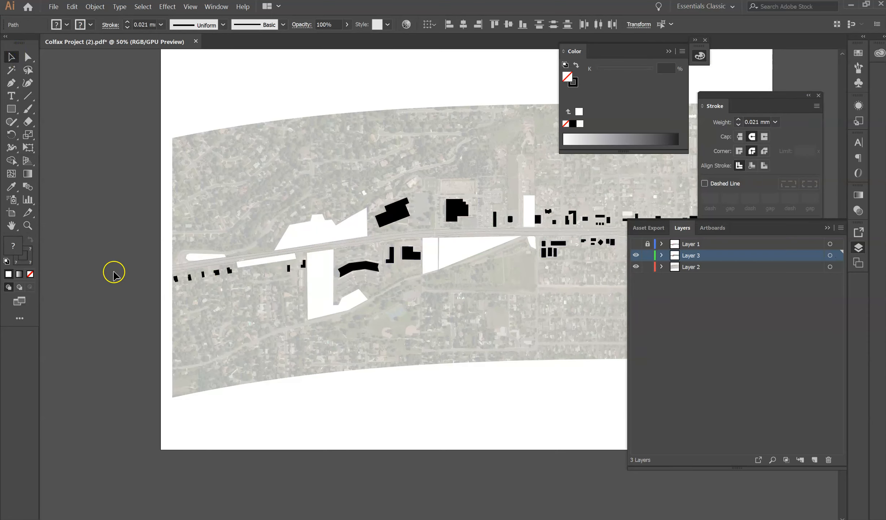
pyautogui.click(114, 274)
pyautogui.scroll(-1, 113, 274)
pyautogui.scroll(1, 336, 252)
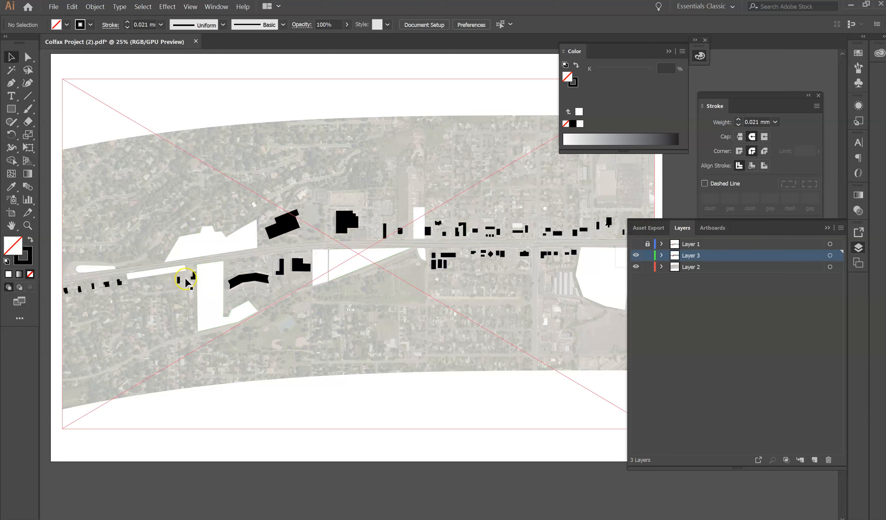
# Step: Export Artboard 1 with Export for Screens as a JPG 100 at 1x scale to the Creative Cloud Files folder
pyautogui.click(54, 10)
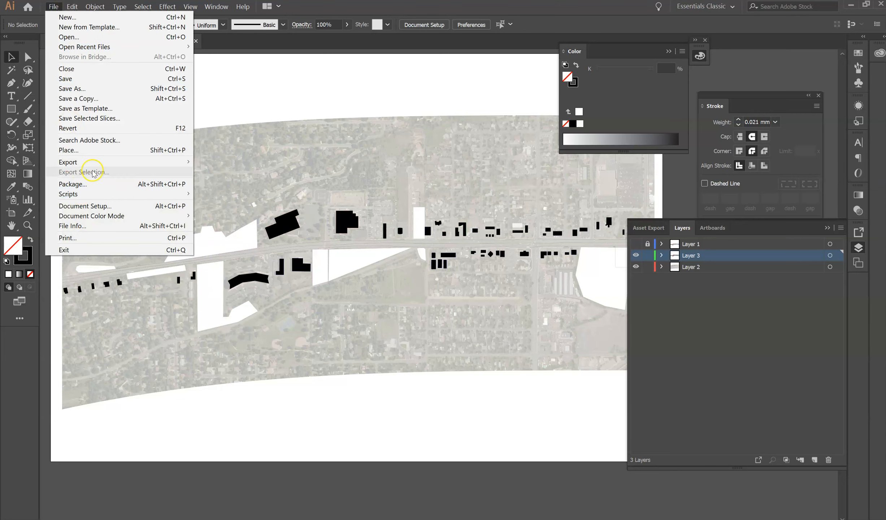
pyautogui.moveTo(104, 166)
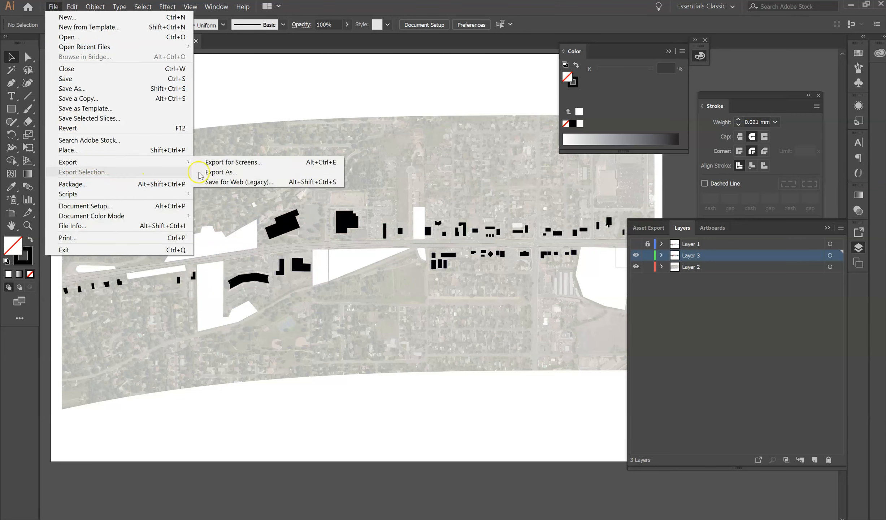
pyautogui.click(238, 164)
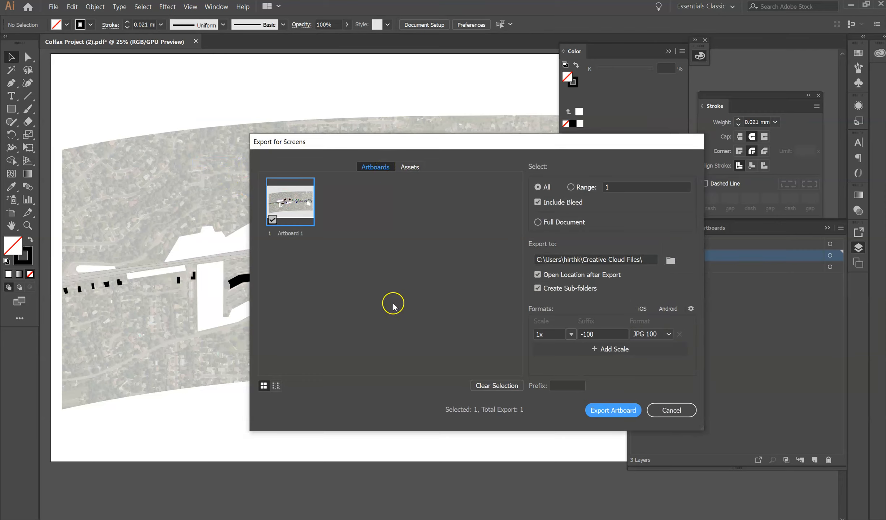
pyautogui.click(618, 419)
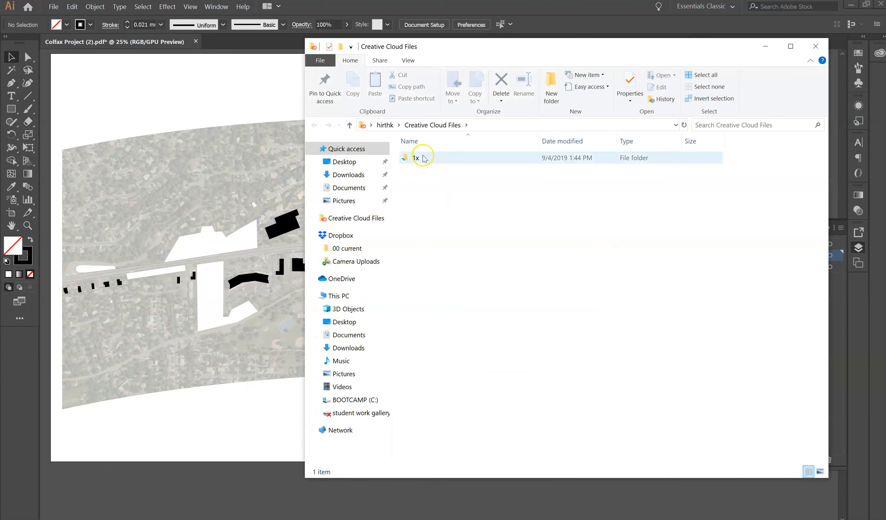
# Step: Open the 1x export folder and view the exported image Artboard 1-100.jpg
pyautogui.doubleClick(416, 157)
pyautogui.click(423, 157)
pyautogui.doubleClick(423, 157)
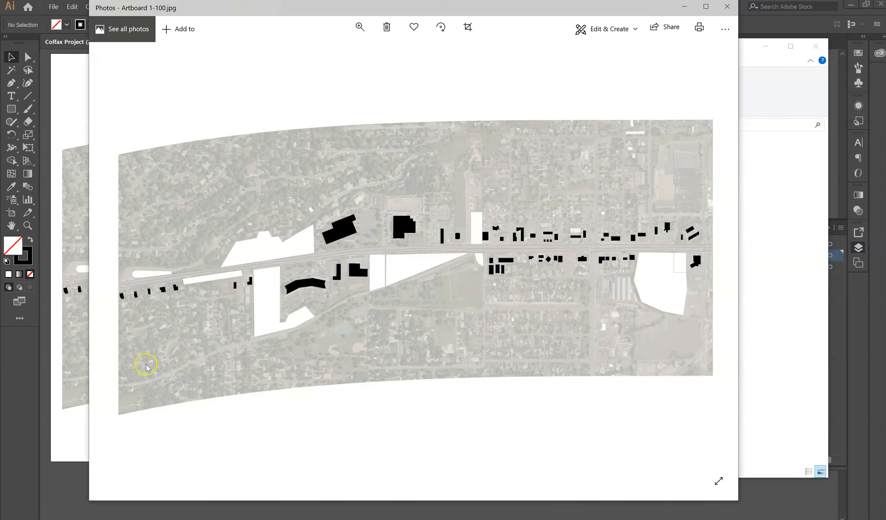